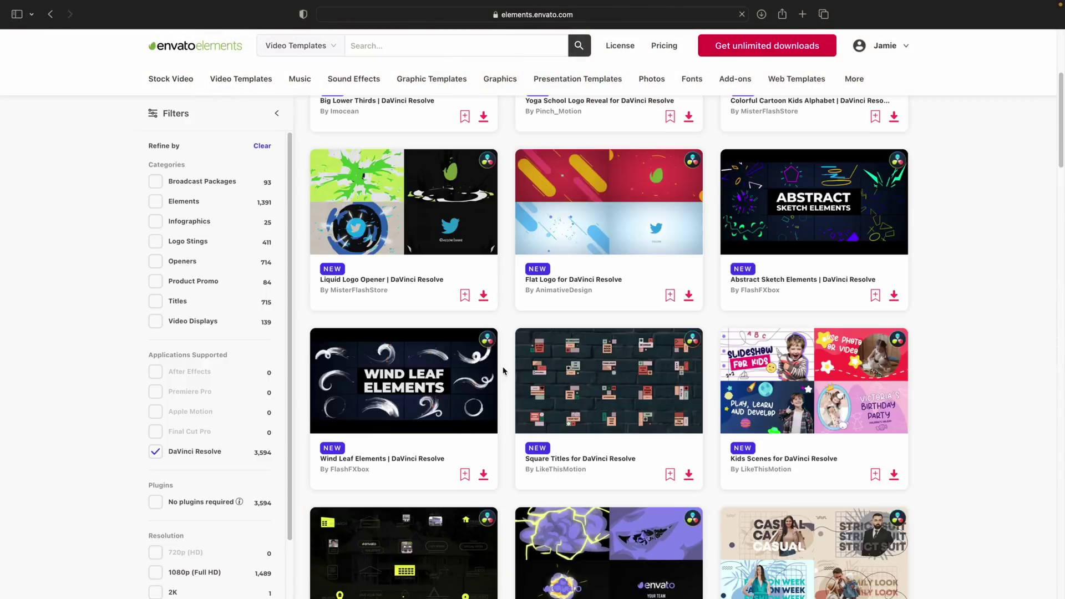
# - Search the Envato Elements Motion Graphics listing for 'super 8 kodak film'
pyautogui.scroll(5, 488, 350)
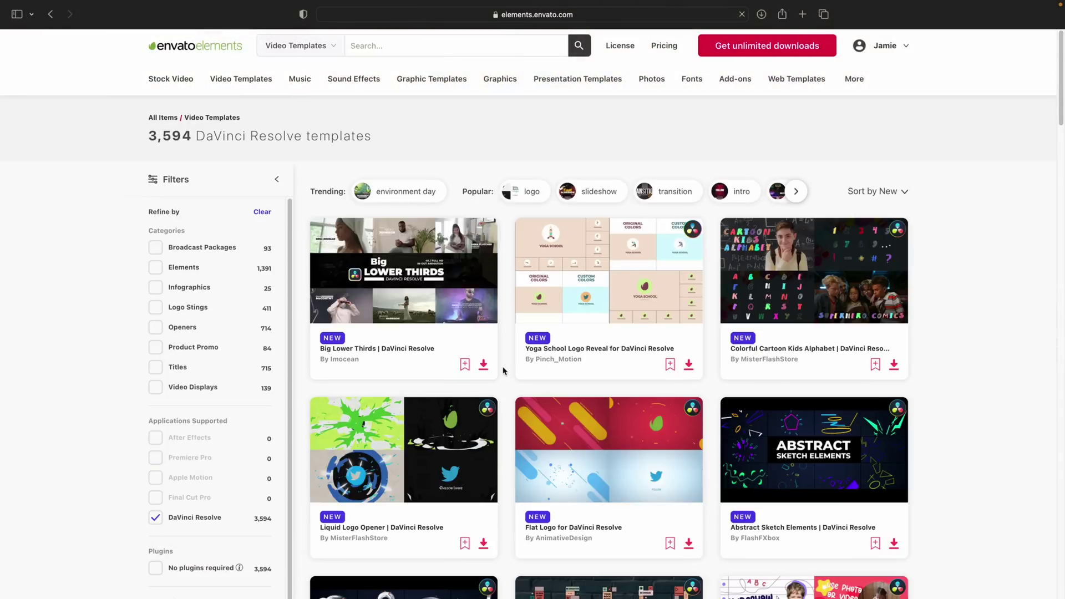
pyautogui.scroll(-3, 506, 369)
pyautogui.scroll(3, 506, 368)
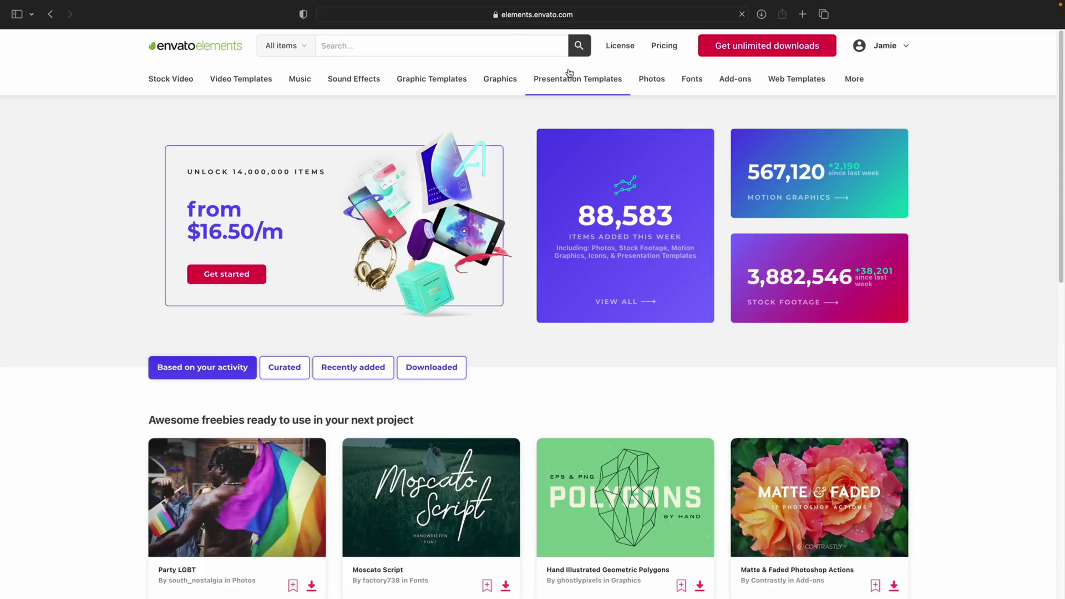
pyautogui.moveTo(205, 84)
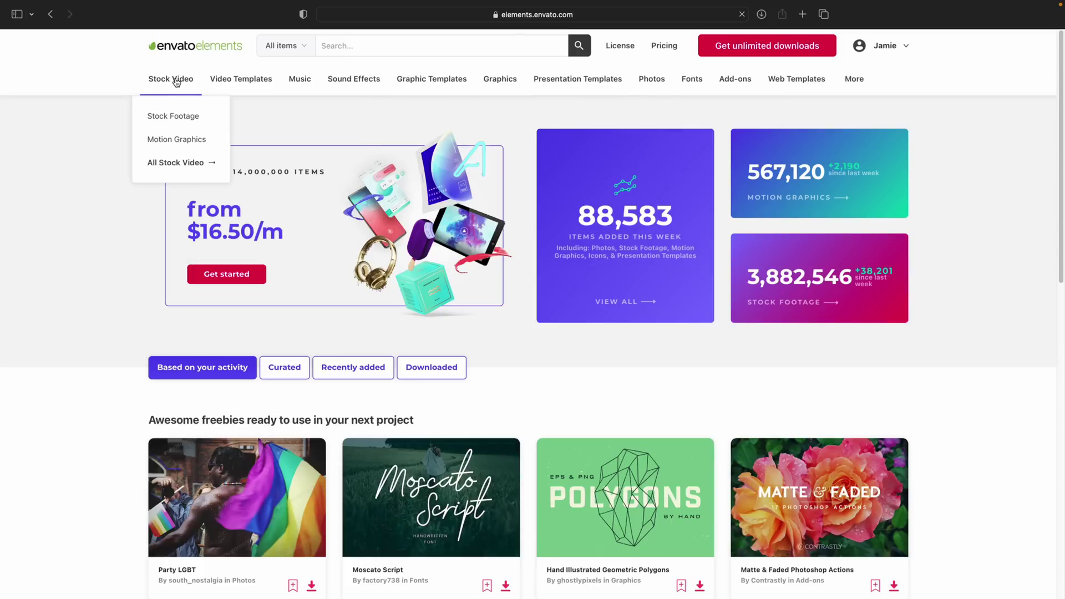
pyautogui.click(176, 145)
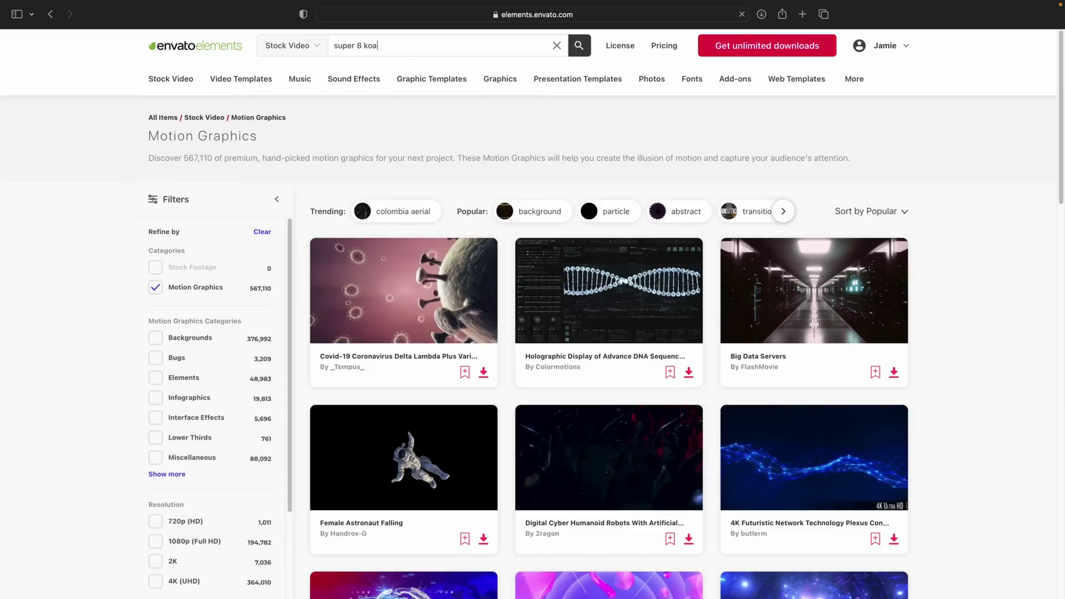
pyautogui.write('super 8 kodak film')
pyautogui.press('Return')
# - Download the 8mm Kodak Film Frame clip from the next page of results
pyautogui.scroll(-15, 494, 384)
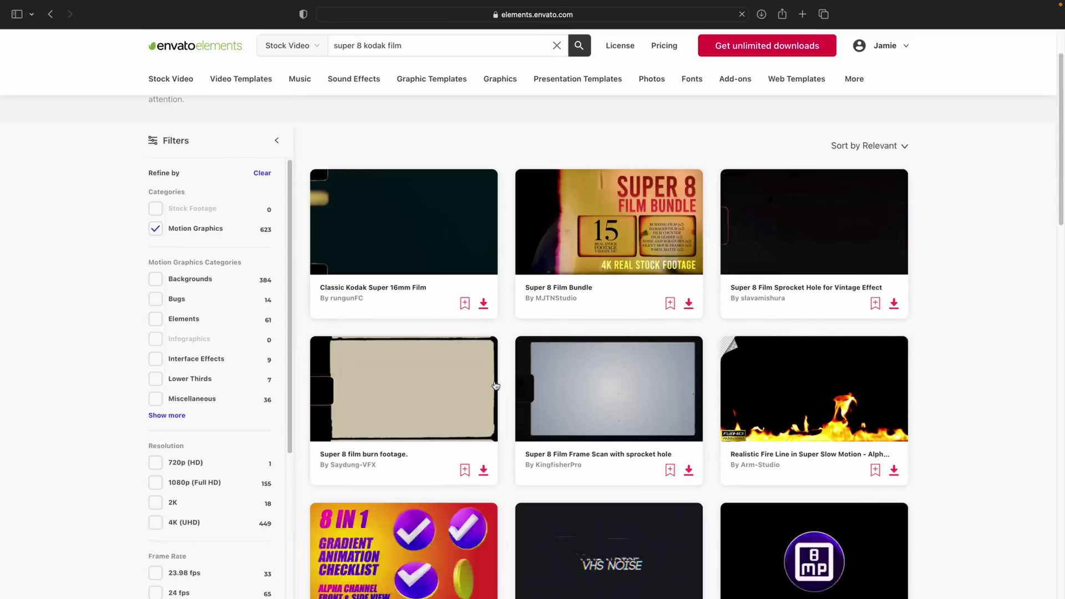
pyautogui.scroll(-3, 495, 385)
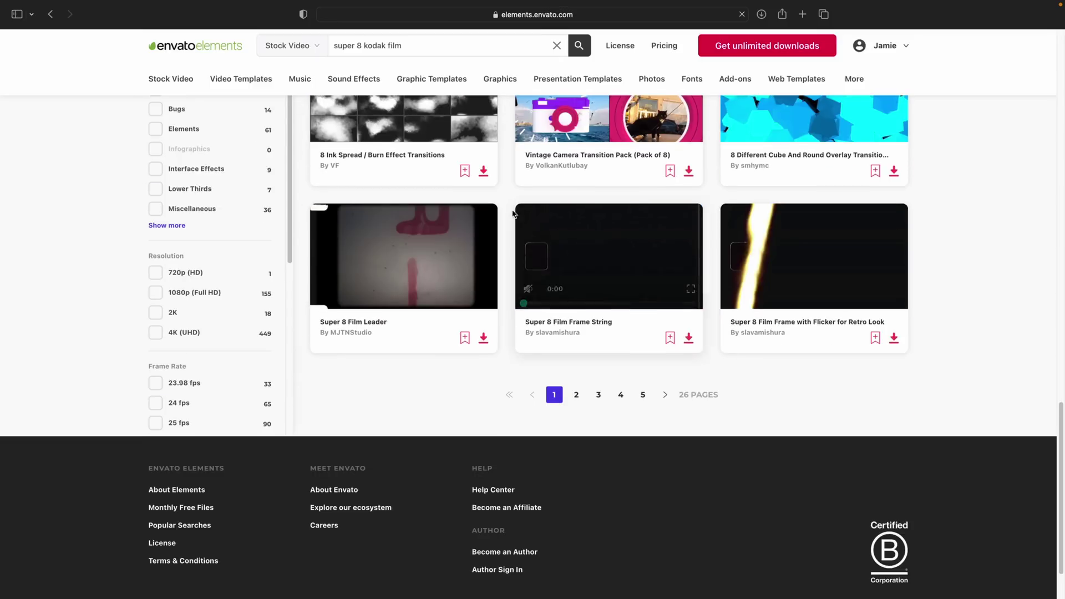
pyautogui.click(577, 395)
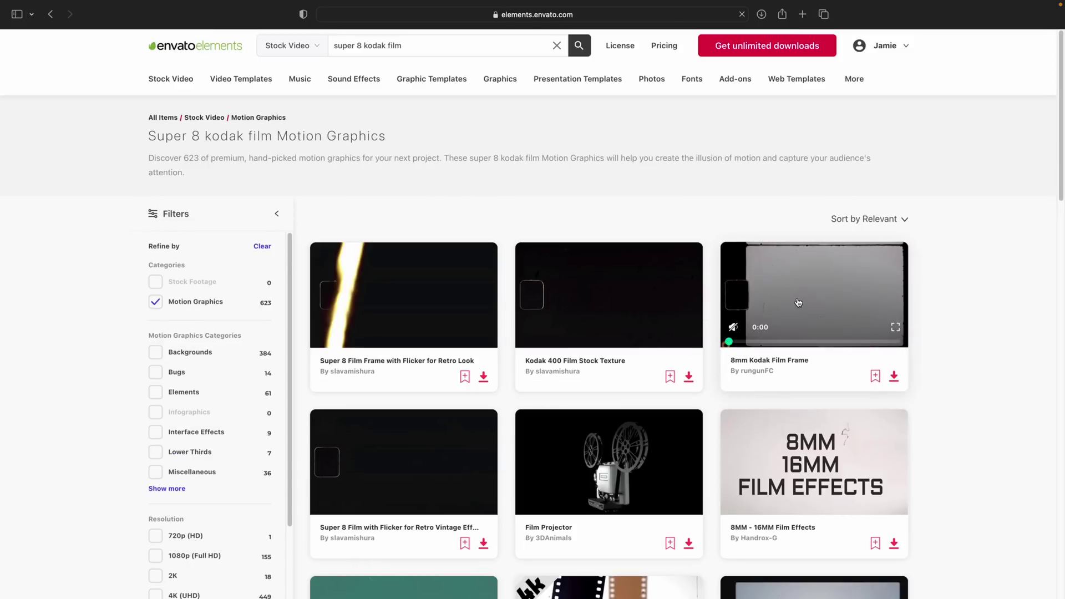
pyautogui.click(893, 376)
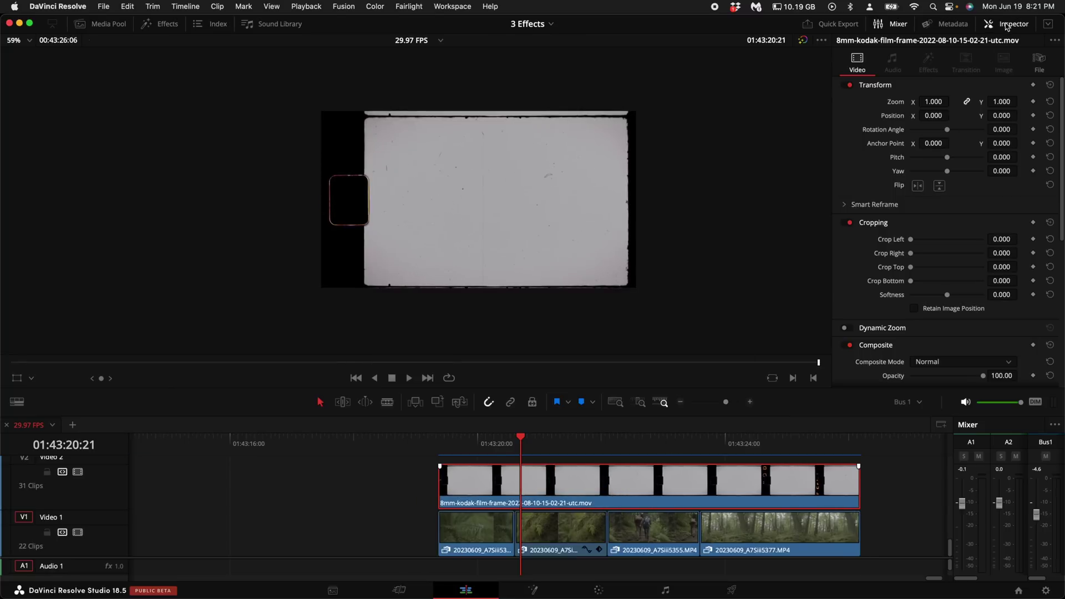
# - Set the 8mm film clip's composite mode to Multiply and move it up a track
pyautogui.scroll(-4, 888, 244)
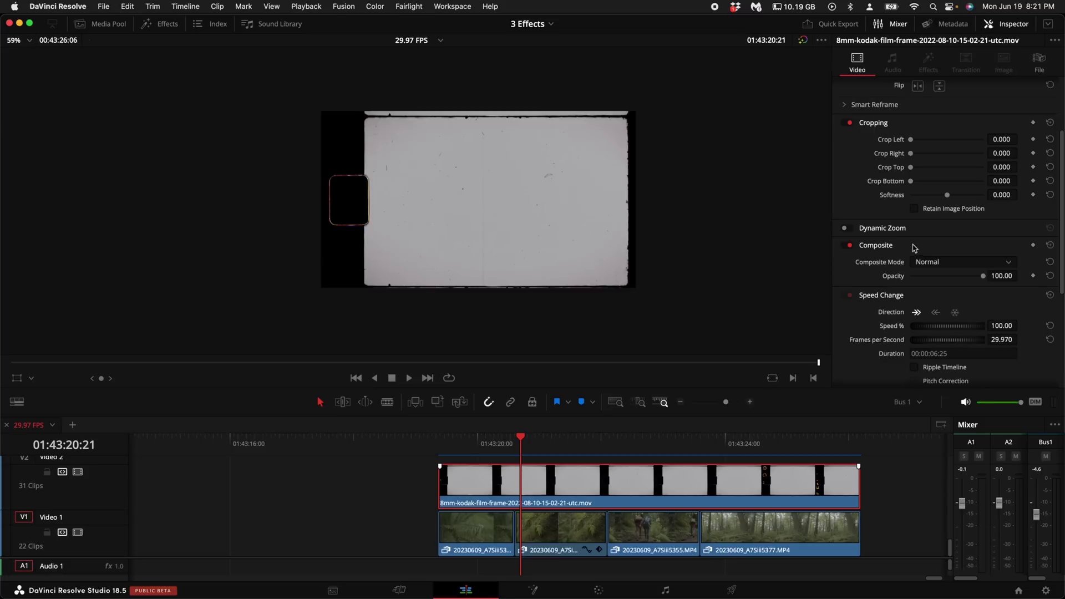
pyautogui.click(949, 267)
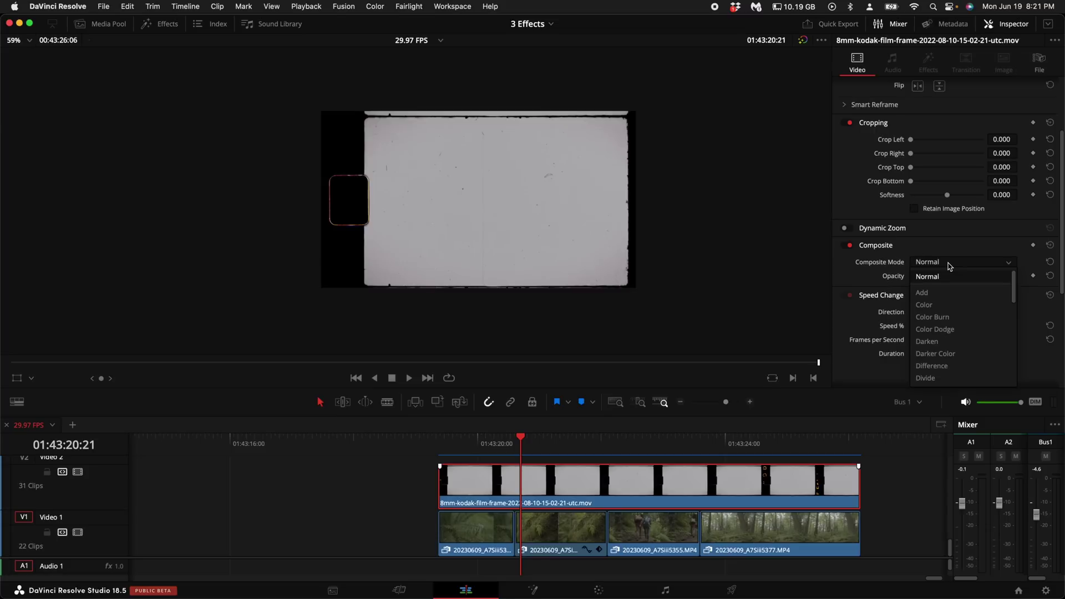
pyautogui.scroll(-5, 941, 349)
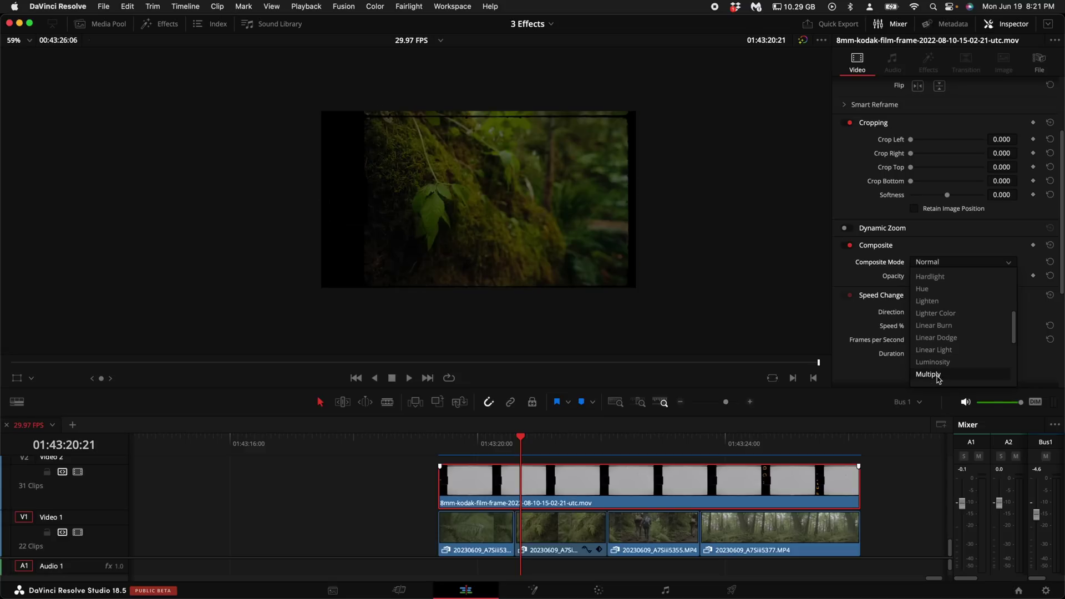
pyautogui.click(938, 375)
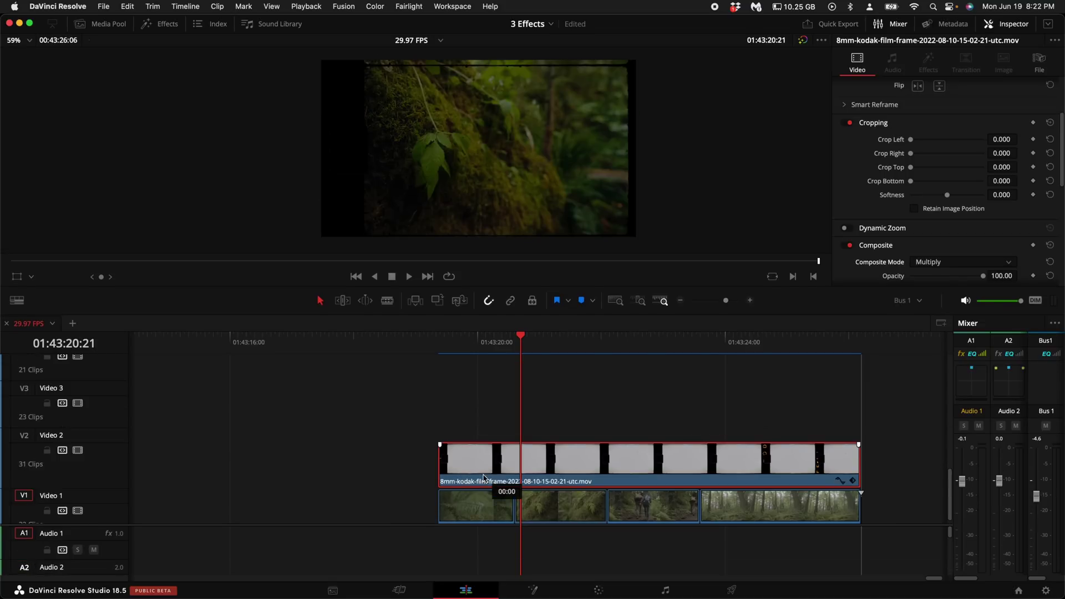
pyautogui.moveTo(485, 450); pyautogui.dragTo(484, 372)
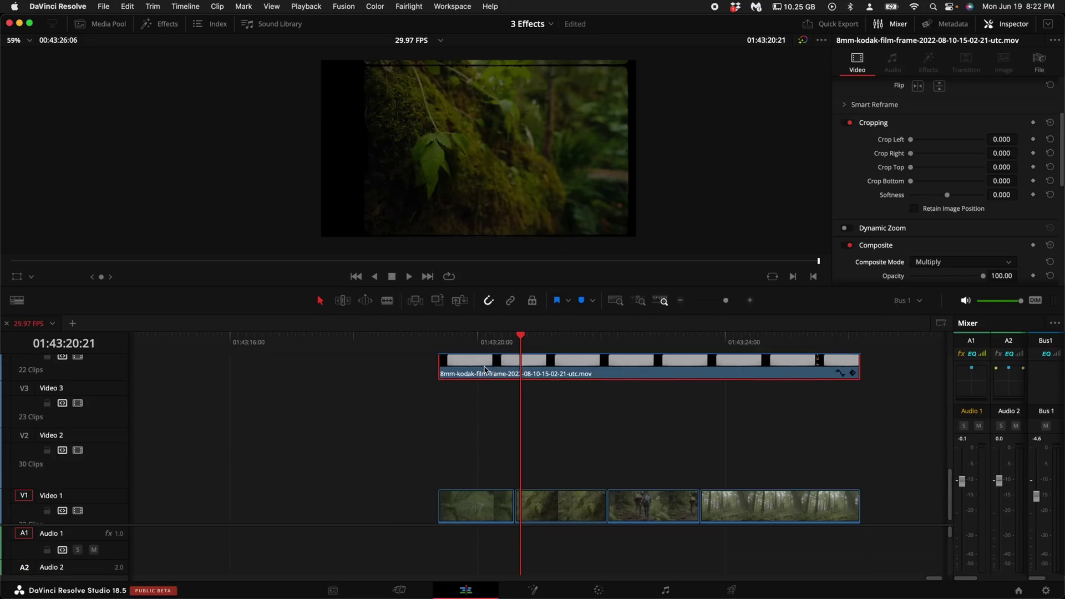
# - Crop the first forest clip 28 at the top and 11 at the bottom
pyautogui.click(474, 506)
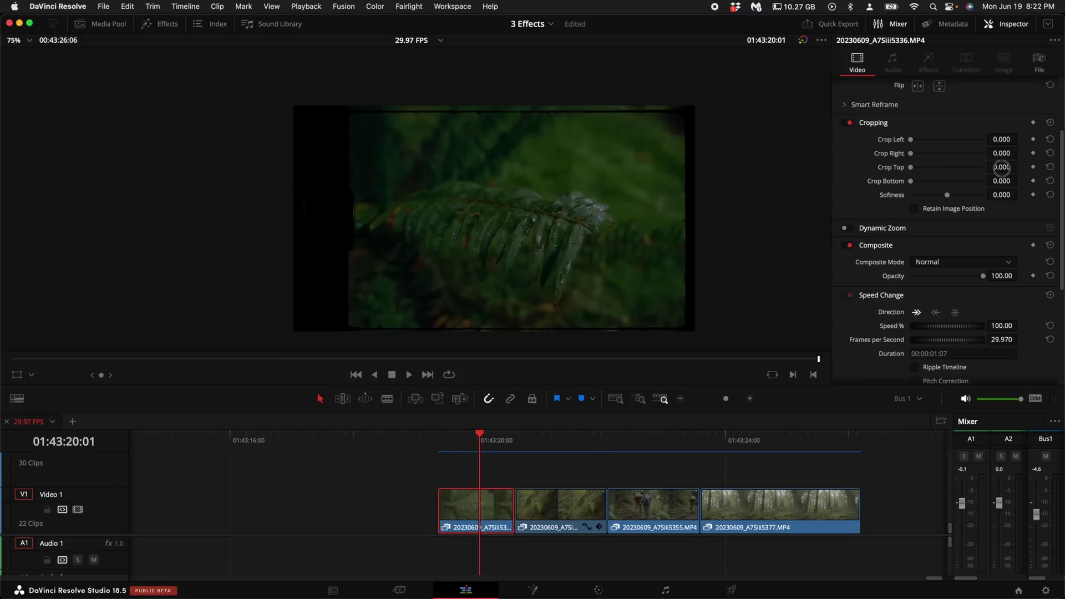
pyautogui.moveTo(1002, 167); pyautogui.dragTo(1023, 167)
pyautogui.scroll(5, 553, 124)
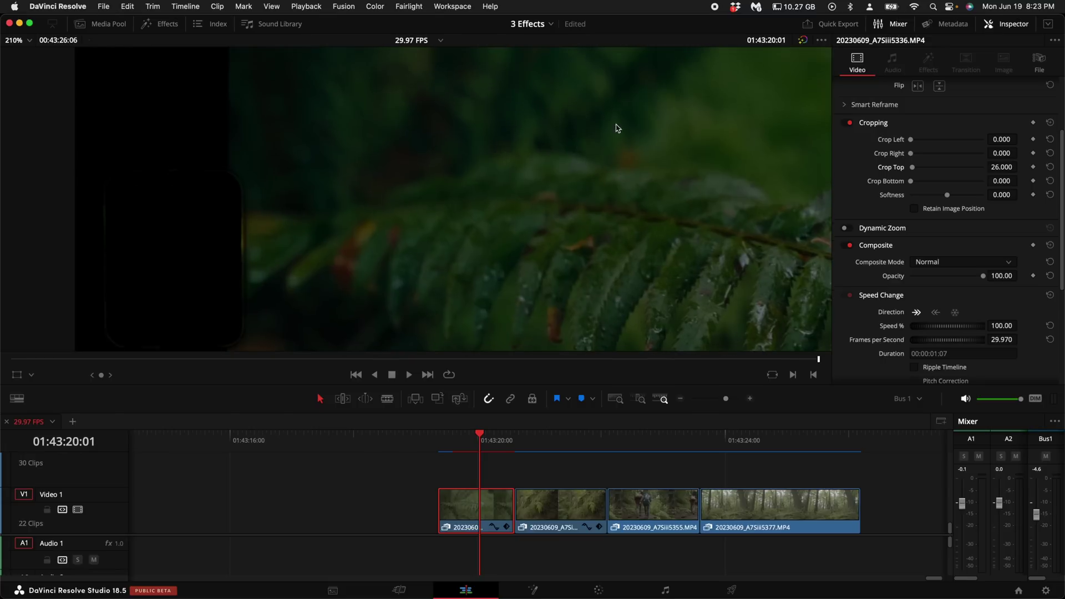
pyautogui.moveTo(616, 127); pyautogui.dragTo(573, 261)
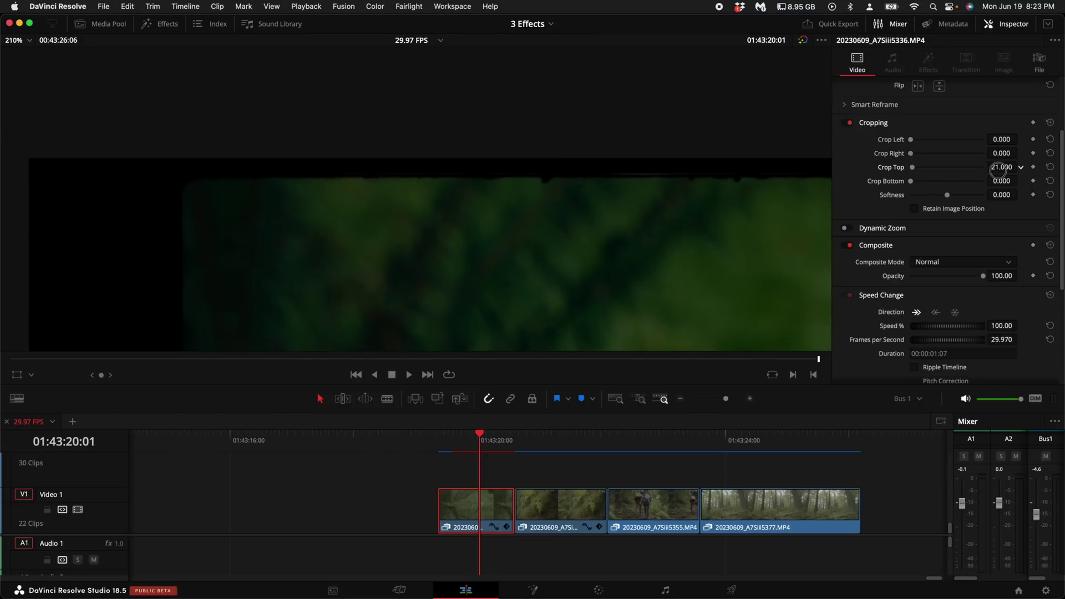
pyautogui.moveTo(998, 171); pyautogui.dragTo(974, 174)
pyautogui.scroll(-5, 613, 79)
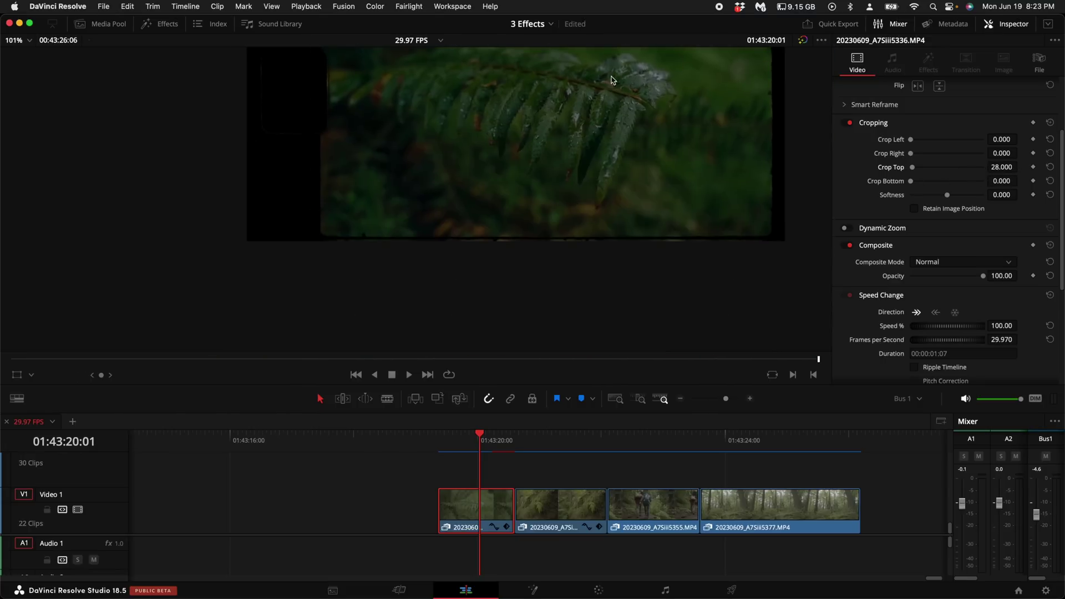
pyautogui.scroll(5, 556, 237)
pyautogui.moveTo(996, 181); pyautogui.dragTo(1010, 181)
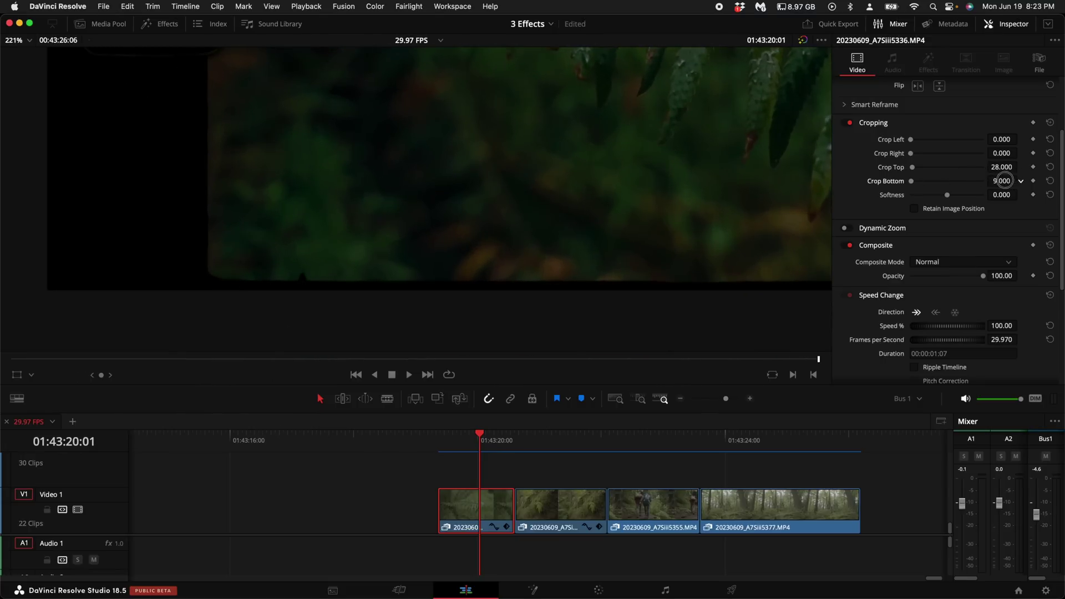
pyautogui.scroll(-6, 535, 170)
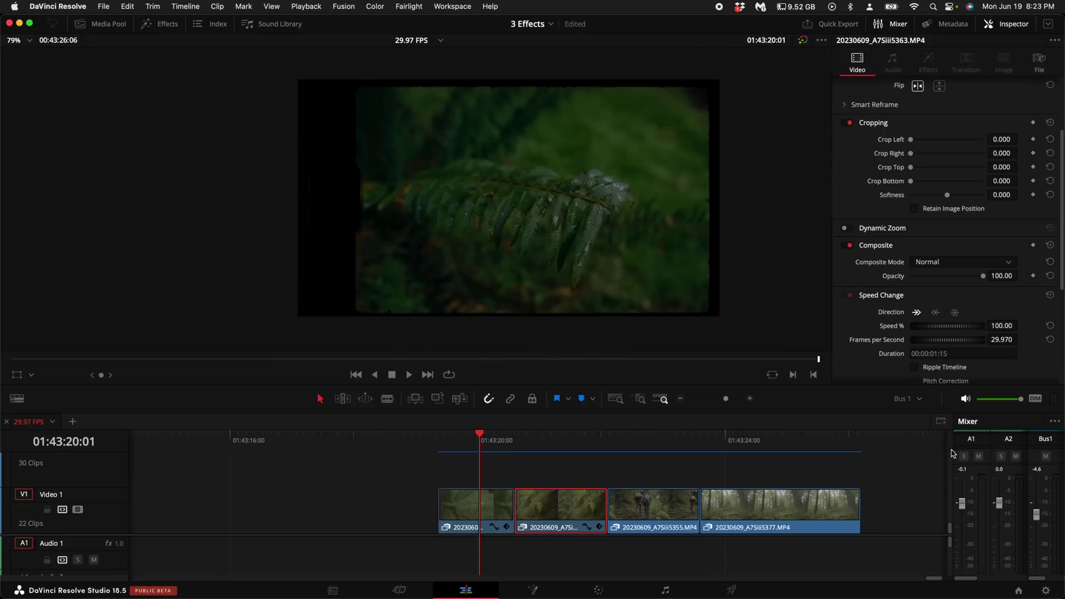
# - Paste only the crop attributes onto the other three forest clips and preview them
pyautogui.moveTo(902, 472); pyautogui.dragTo(578, 510)
pyautogui.rightClick(582, 518)
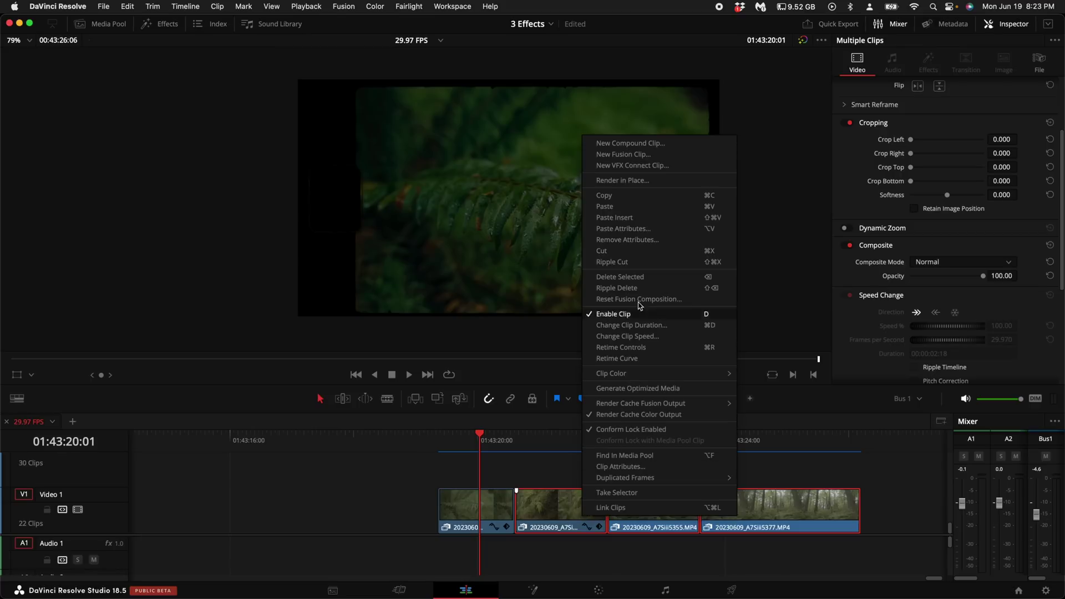
pyautogui.click(648, 229)
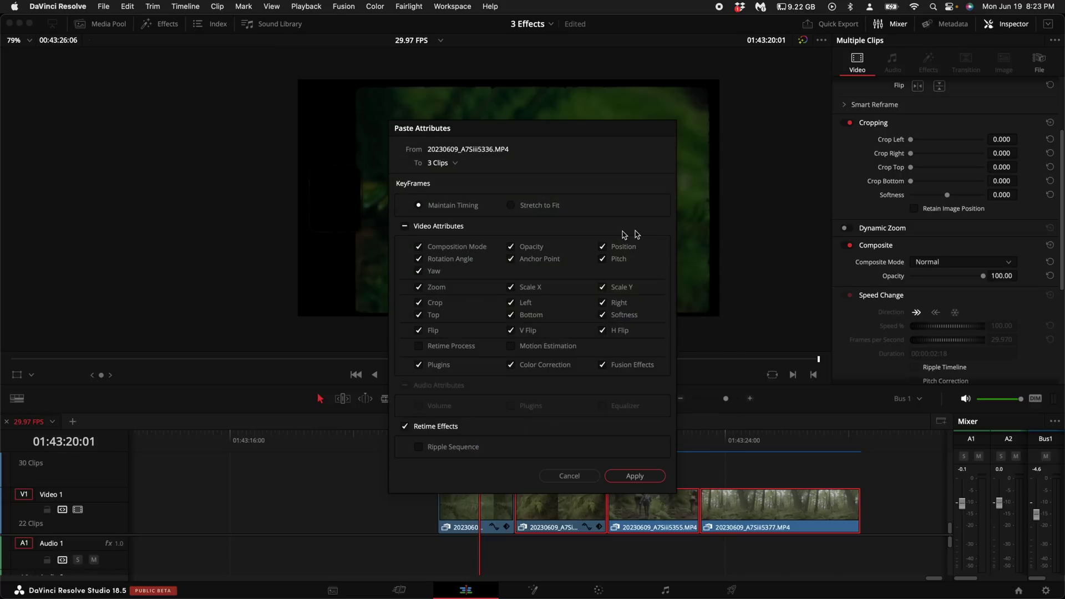
pyautogui.click(414, 232)
pyautogui.click(243, 133)
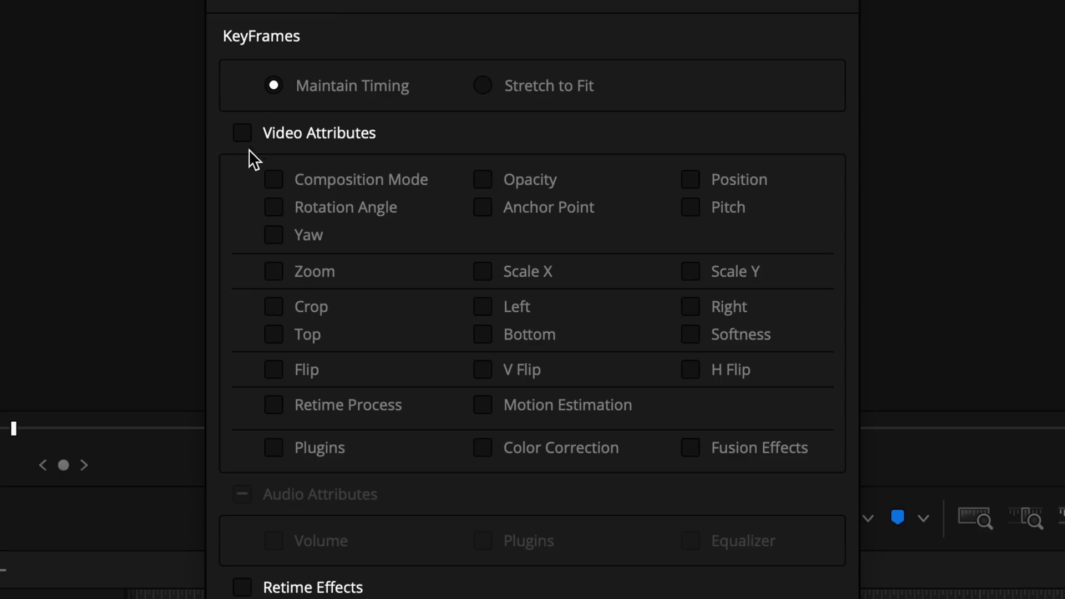
pyautogui.click(294, 306)
pyautogui.click(771, 489)
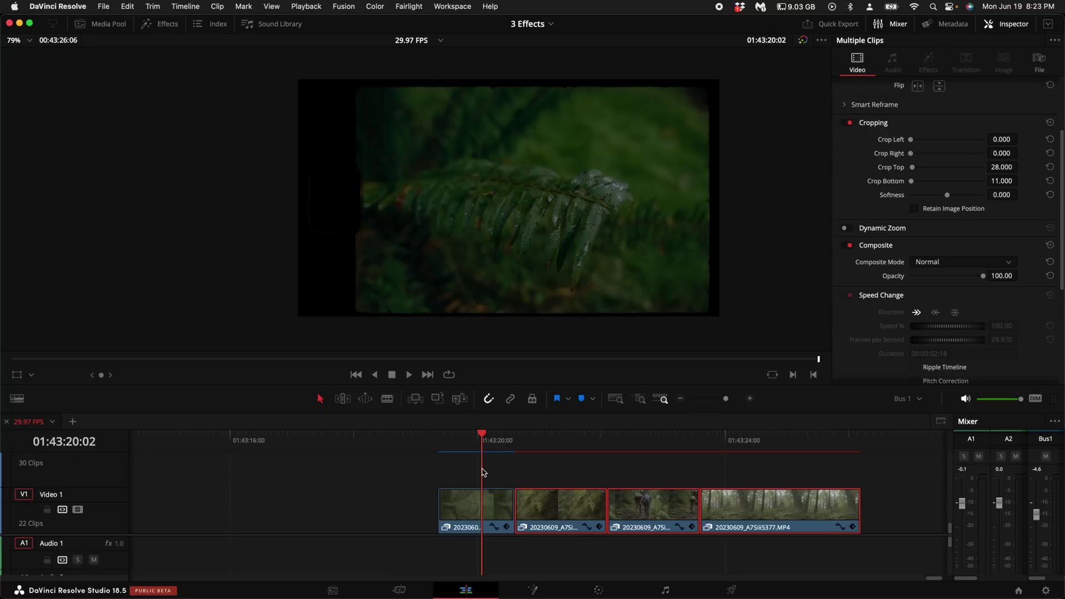
pyautogui.moveTo(482, 472)
pyautogui.mouseDown()
pyautogui.moveTo(721, 475)
pyautogui.moveTo(482, 485)
pyautogui.mouseUp()
# - Move the four forest clips to Video 2 and duplicate them onto another track
pyautogui.click(482, 486)
pyautogui.moveTo(611, 498); pyautogui.dragTo(407, 537)
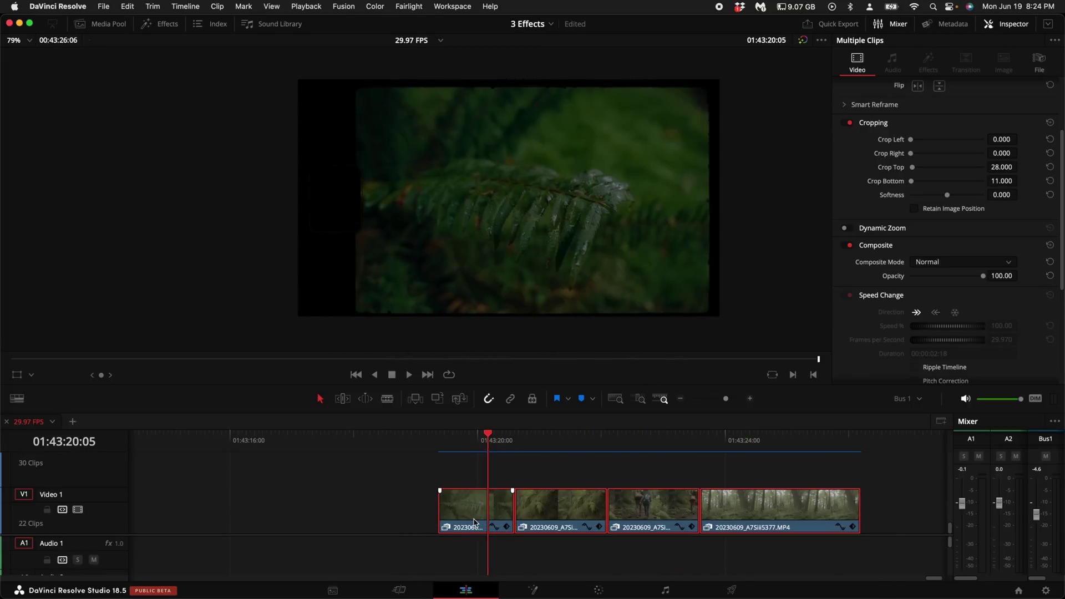
pyautogui.moveTo(474, 521); pyautogui.dragTo(488, 450)
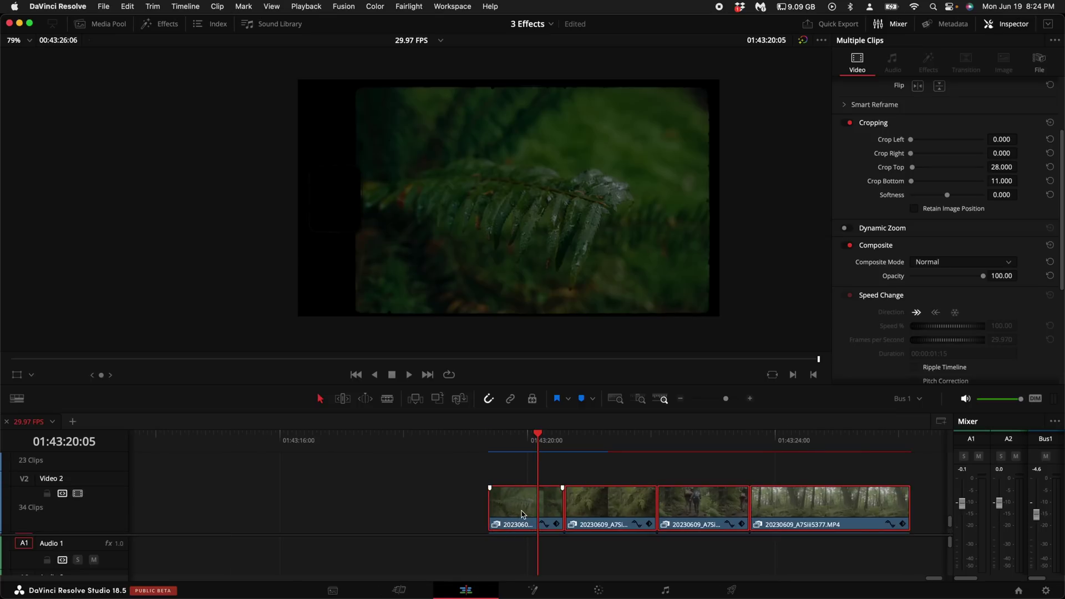
pyautogui.moveTo(522, 513); pyautogui.dragTo(523, 467)
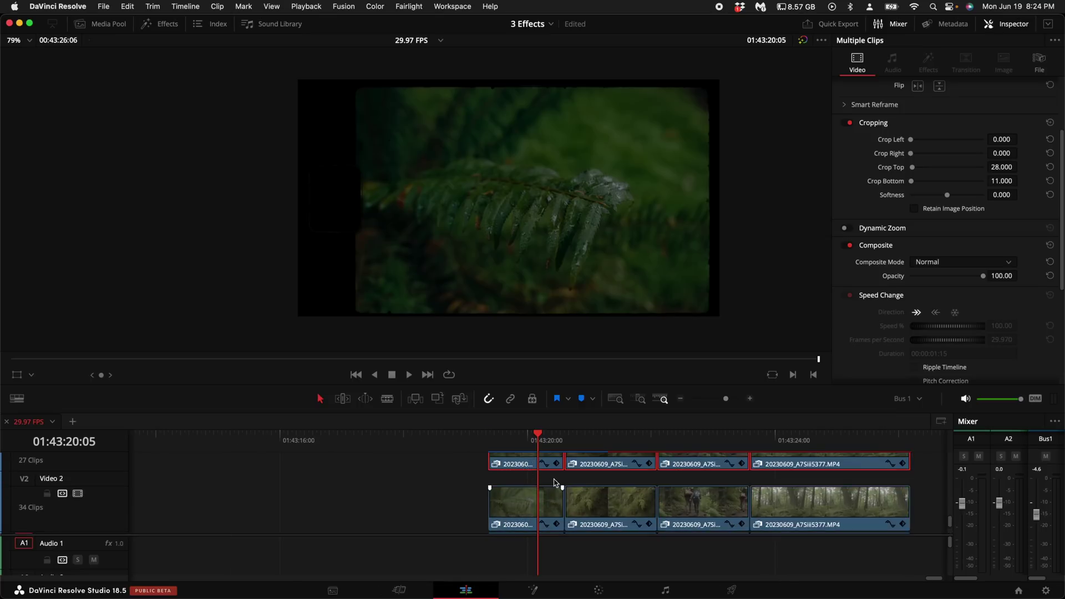
# - Shift the Video 3 forest clips up to Position Y 1039 for the top panel
pyautogui.moveTo(833, 466); pyautogui.dragTo(330, 470)
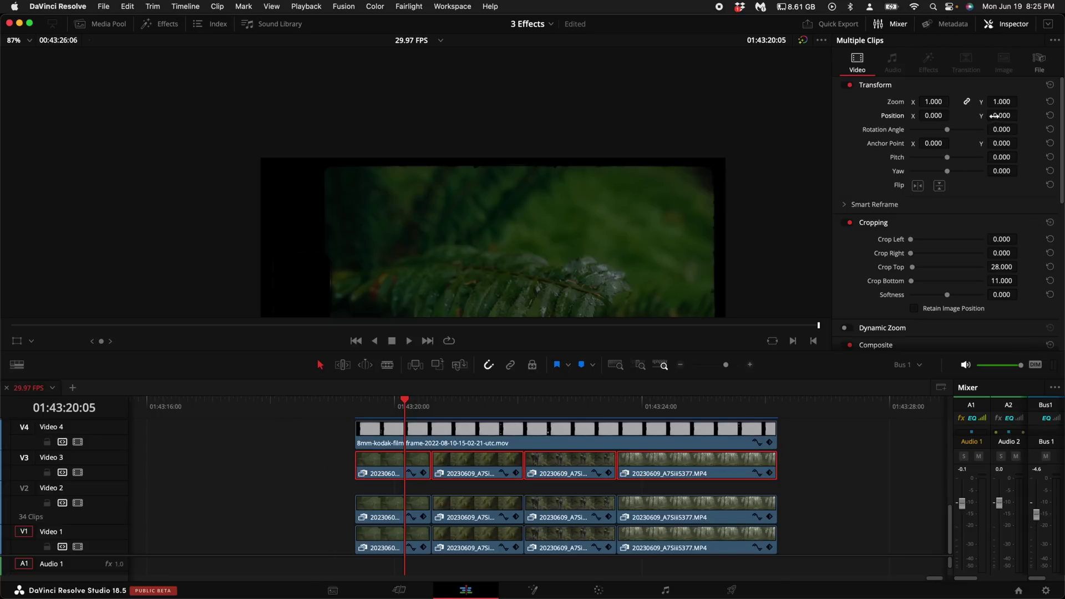
pyautogui.moveTo(993, 115); pyautogui.dragTo(1020, 116)
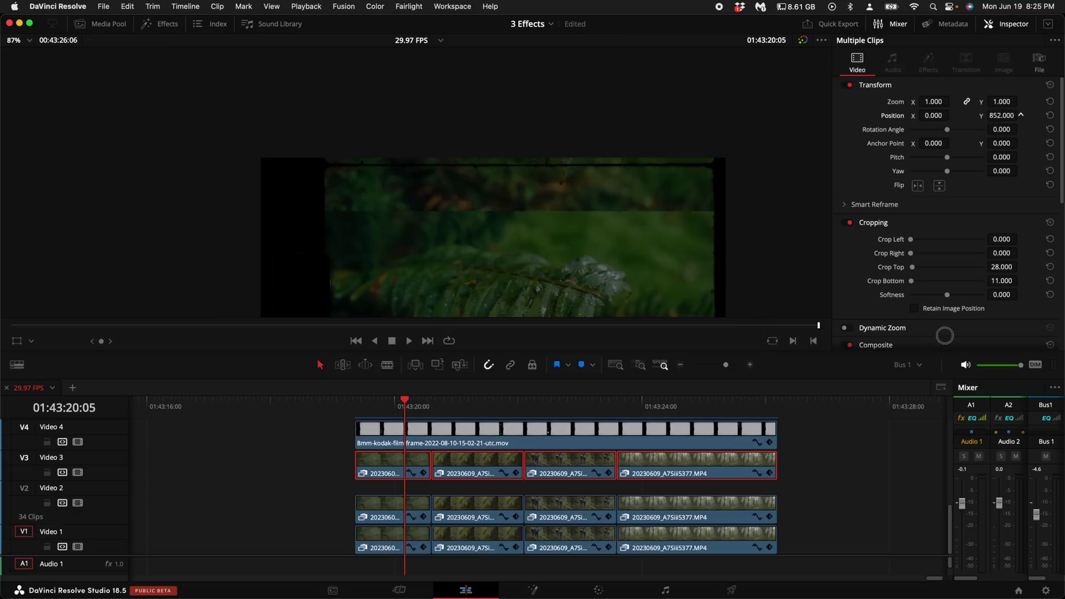
pyautogui.moveTo(945, 335); pyautogui.dragTo(1005, 121)
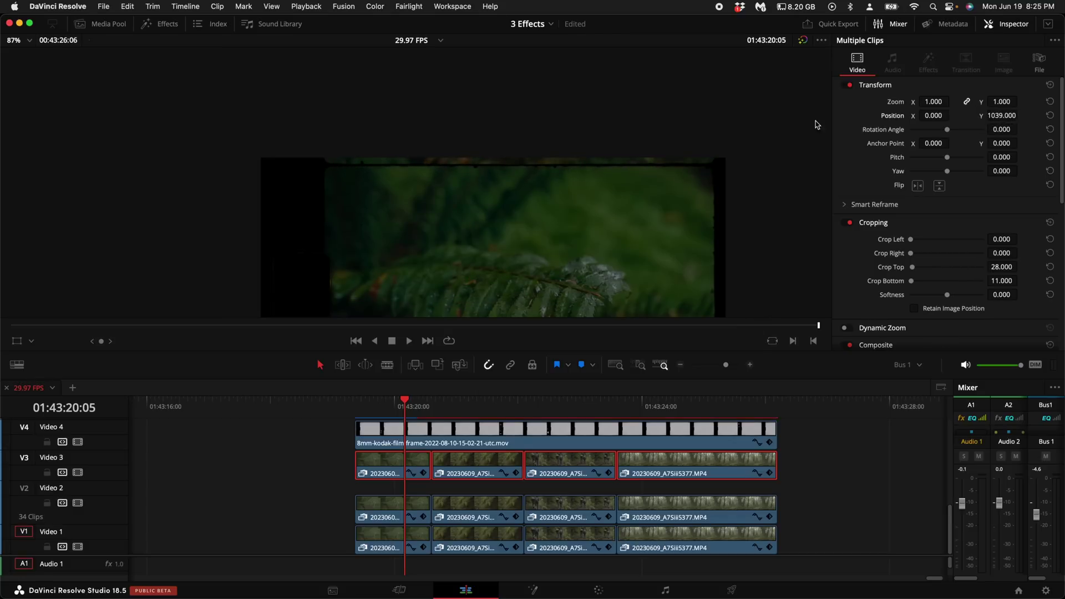
pyautogui.scroll(5, 477, 186)
pyautogui.scroll(-8, 651, 218)
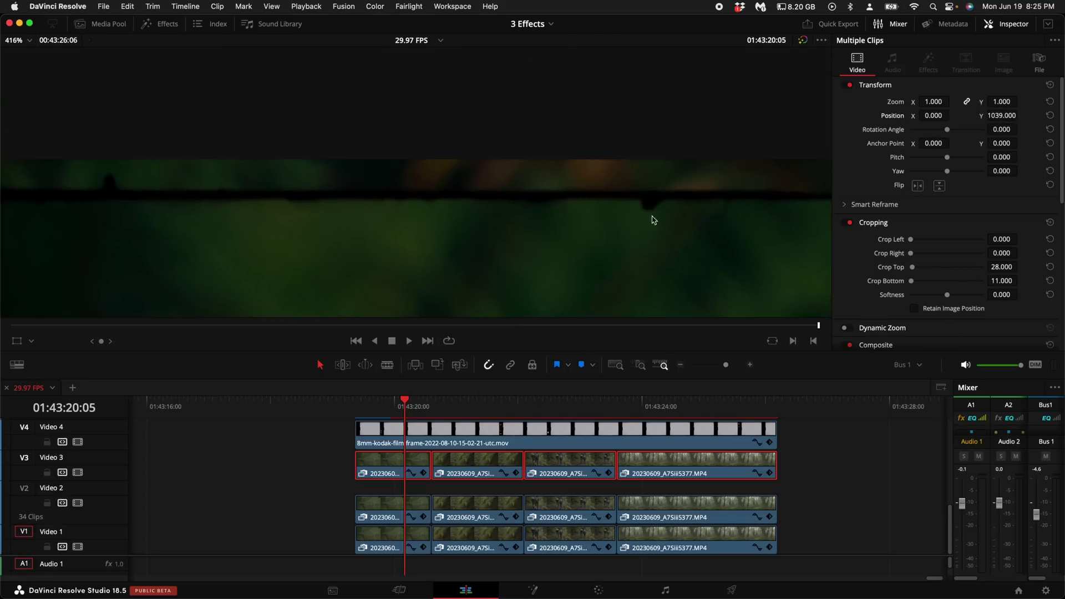
# - Shift the Video 1 clips down to Position Y -1038 and move the 8mm overlay to Video 5
pyautogui.moveTo(839, 539); pyautogui.dragTo(341, 565)
pyautogui.moveTo(1001, 115); pyautogui.dragTo(396, 221)
pyautogui.scroll(5, 397, 220)
pyautogui.moveTo(1003, 129); pyautogui.dragTo(1008, 129)
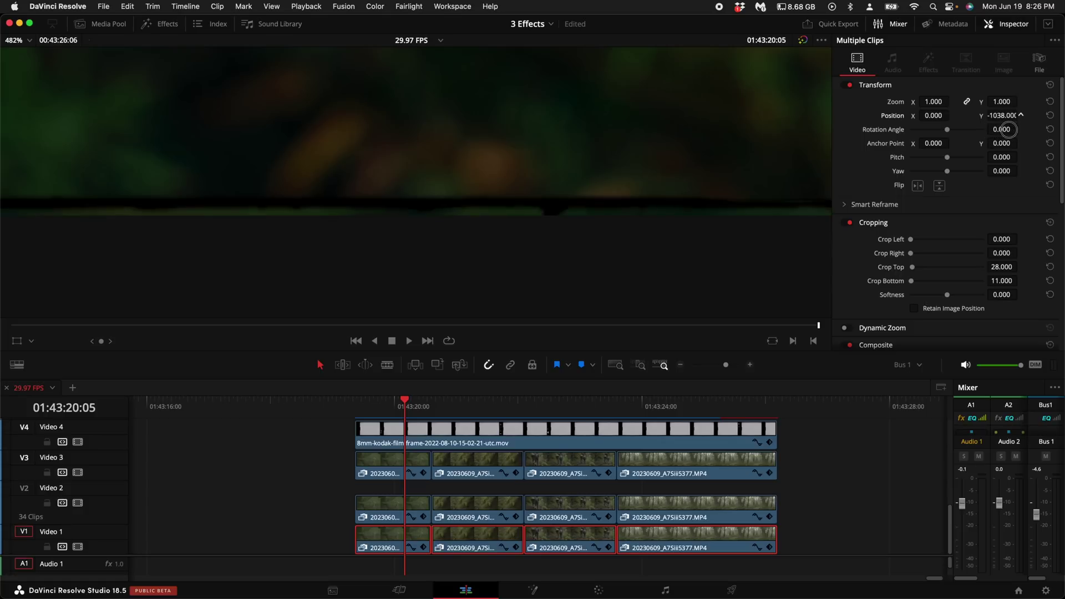
pyautogui.moveTo(463, 435); pyautogui.dragTo(466, 473)
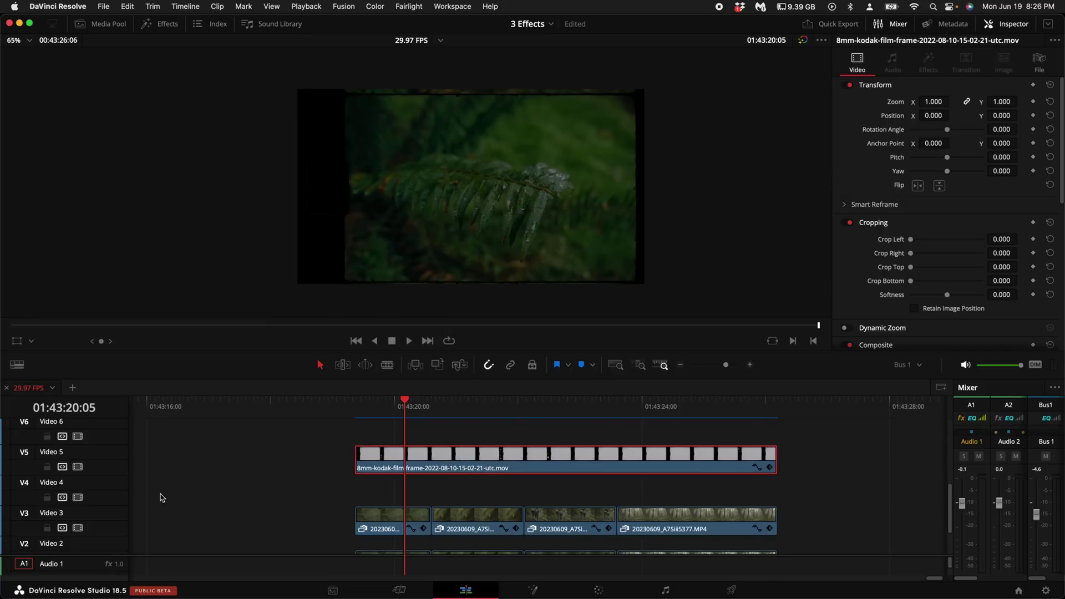
# - Place an Adjustment Clip on Video 4 and extend it to the 8mm clip's end
pyautogui.click(166, 25)
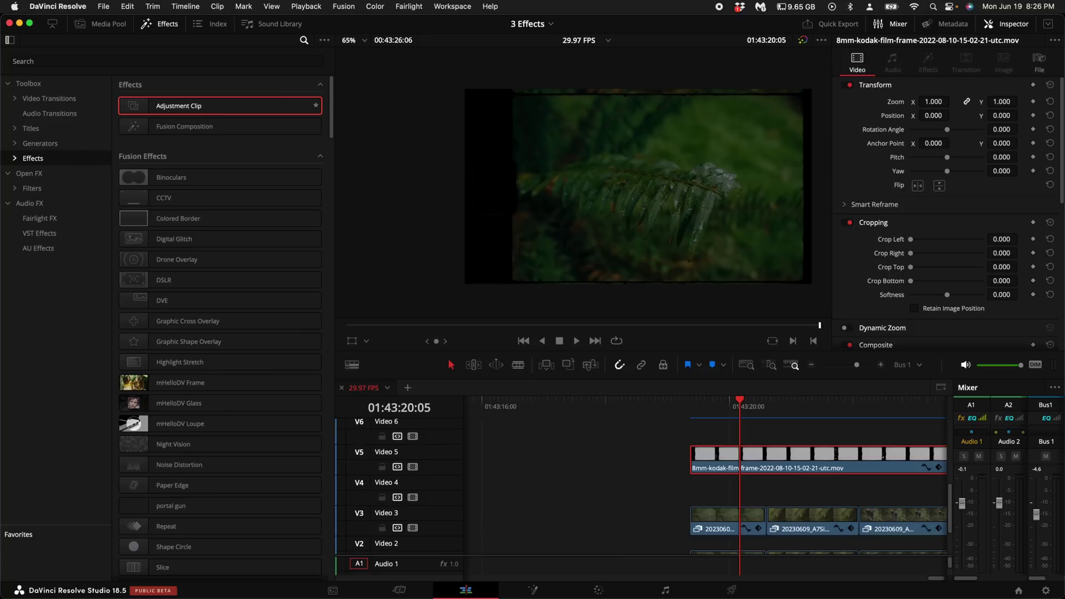
pyautogui.moveTo(164, 107); pyautogui.dragTo(691, 511)
pyautogui.hscroll(5, 691, 511)
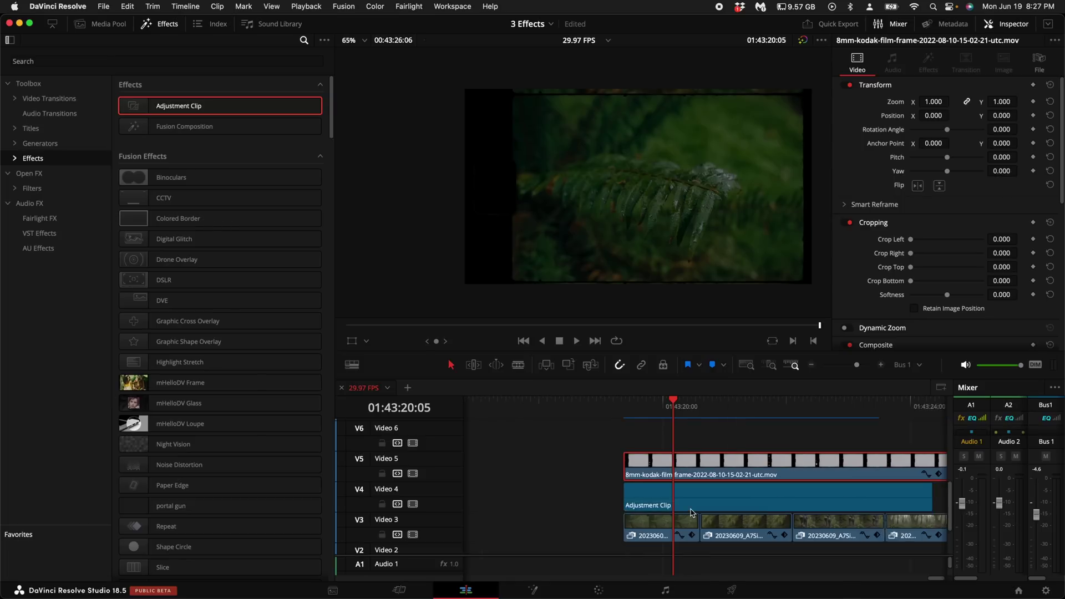
pyautogui.hscroll(-3, 690, 512)
pyautogui.hscroll(4, 693, 502)
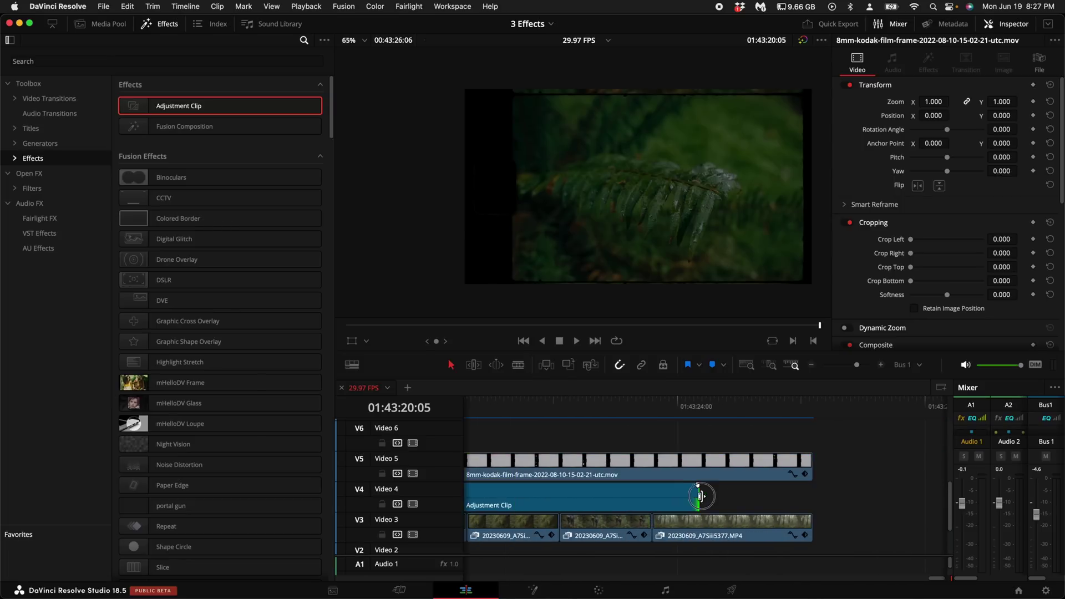
pyautogui.moveTo(699, 493); pyautogui.dragTo(803, 497)
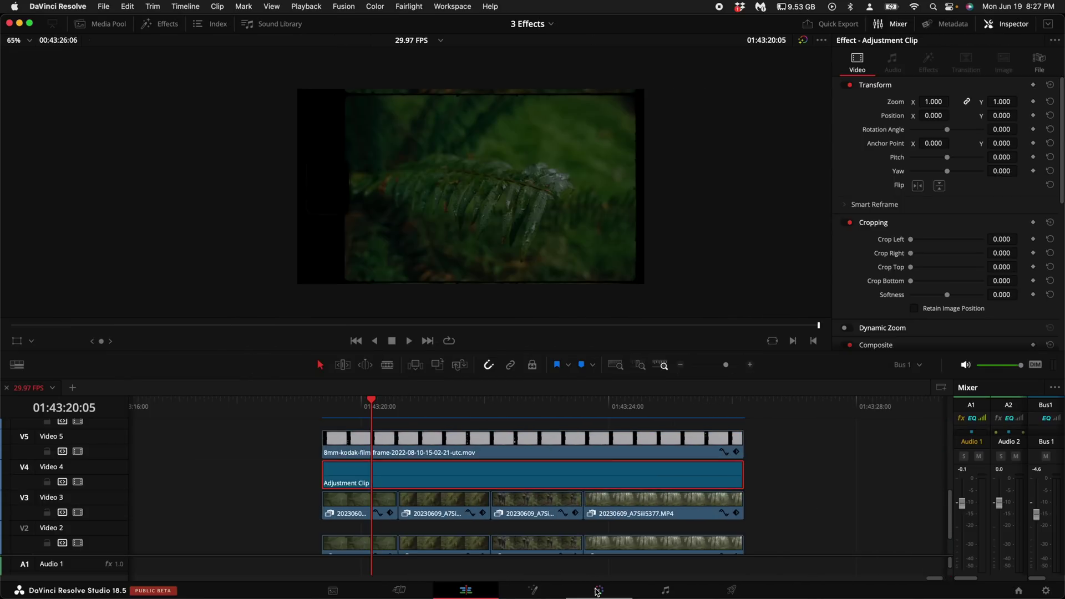
pyautogui.click(598, 590)
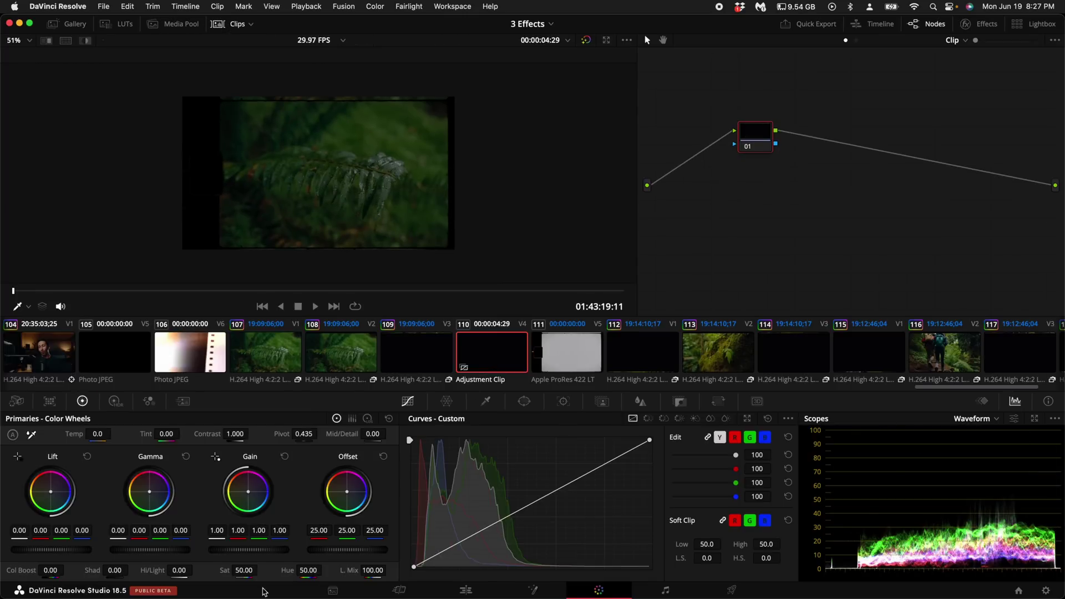
# - Lower the adjustment clip's saturation from 50.00 to 30.60
pyautogui.moveTo(246, 571); pyautogui.dragTo(193, 584)
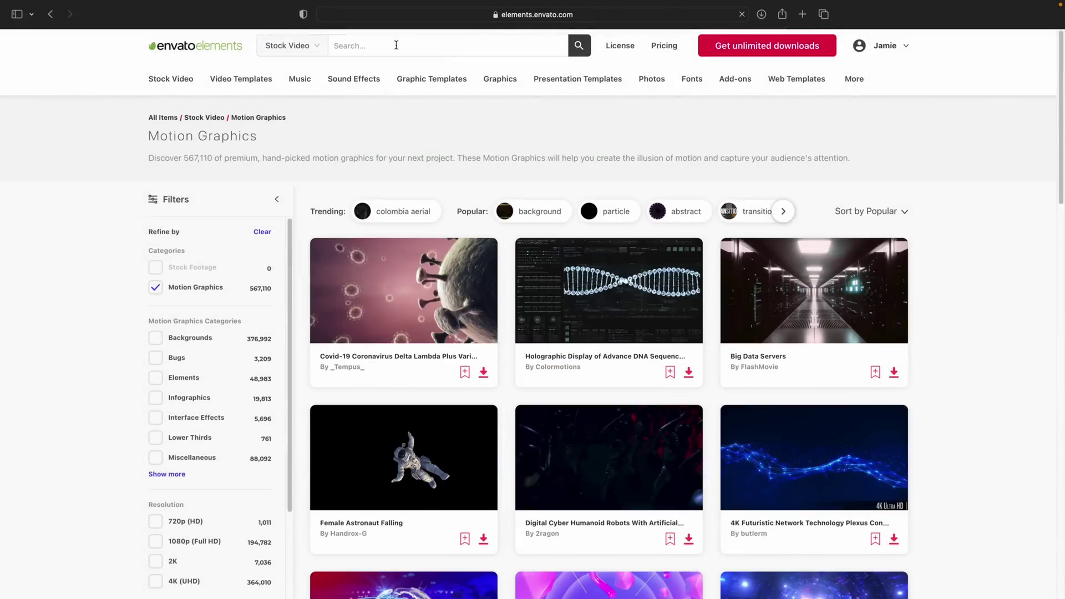
# - Search Envato Elements for 'film burn' and scroll through the 647 results
pyautogui.write('film burn')
pyautogui.press('Return')
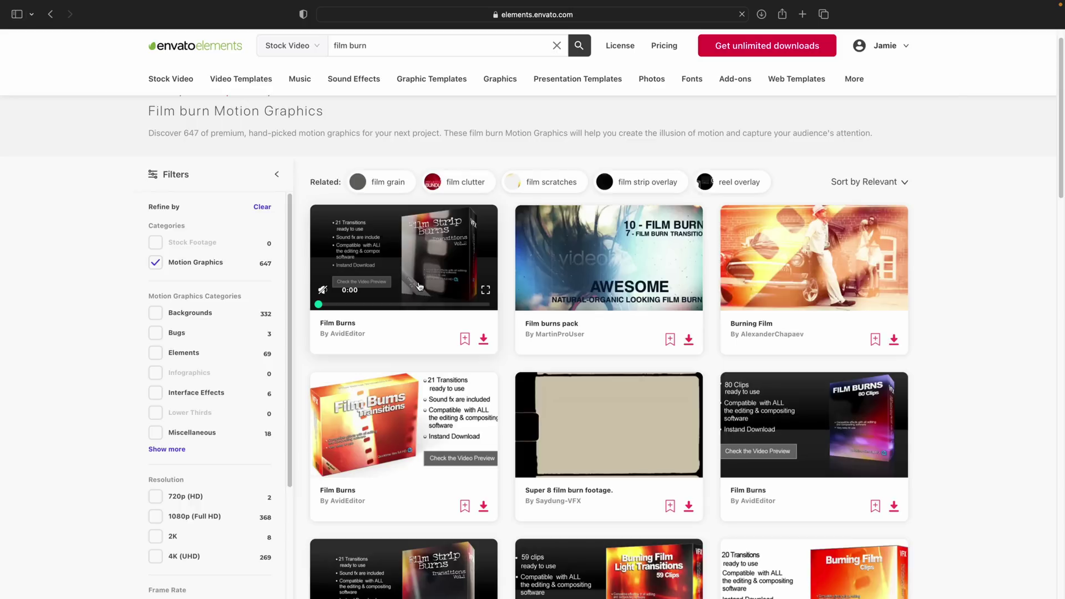
pyautogui.scroll(-3, 417, 286)
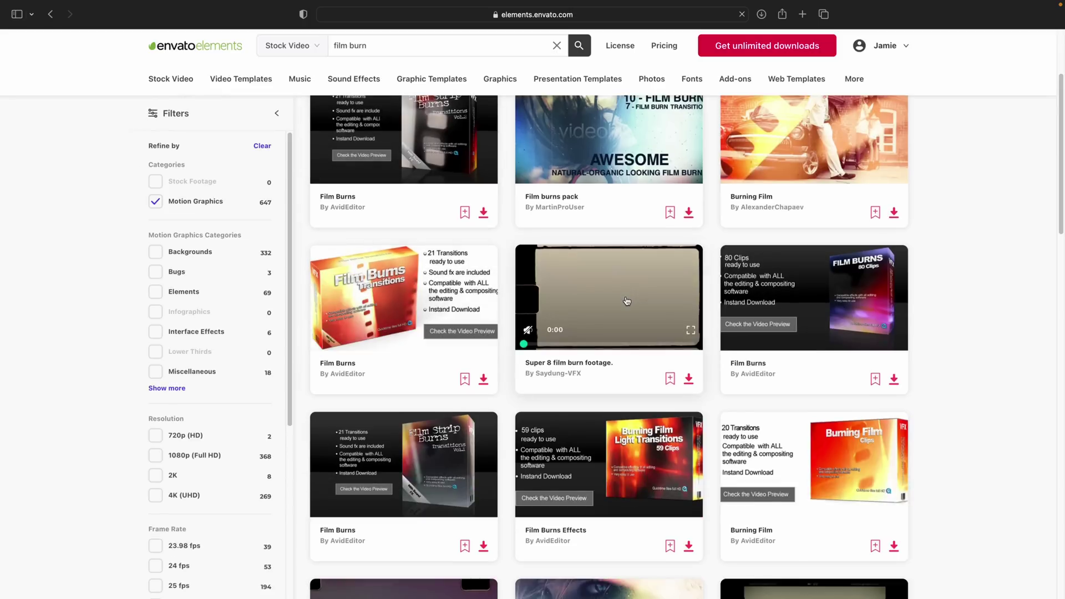
pyautogui.scroll(3, 639, 335)
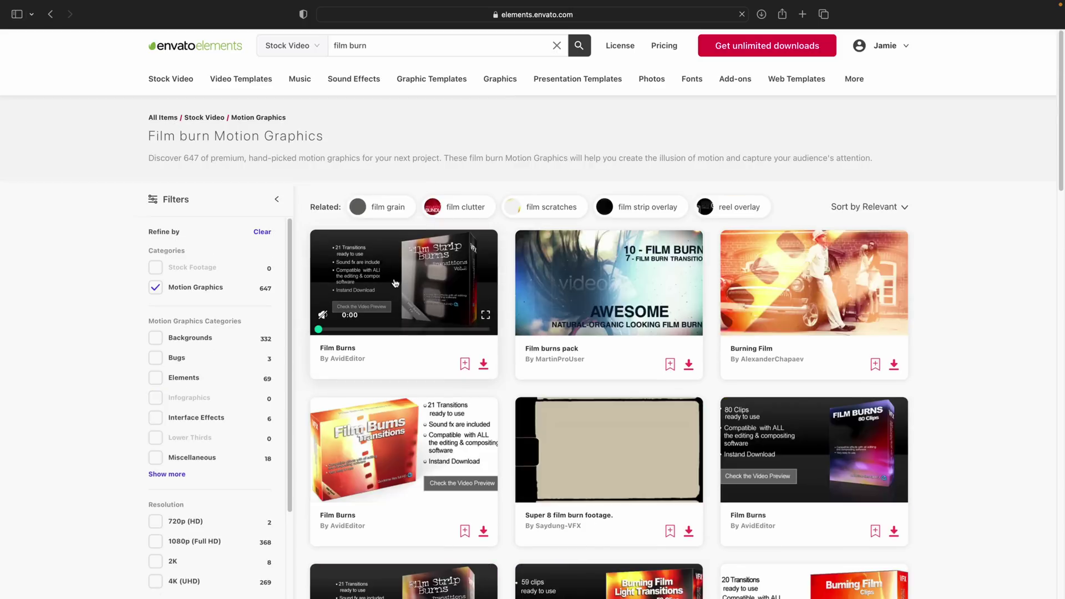
pyautogui.scroll(-5, 395, 282)
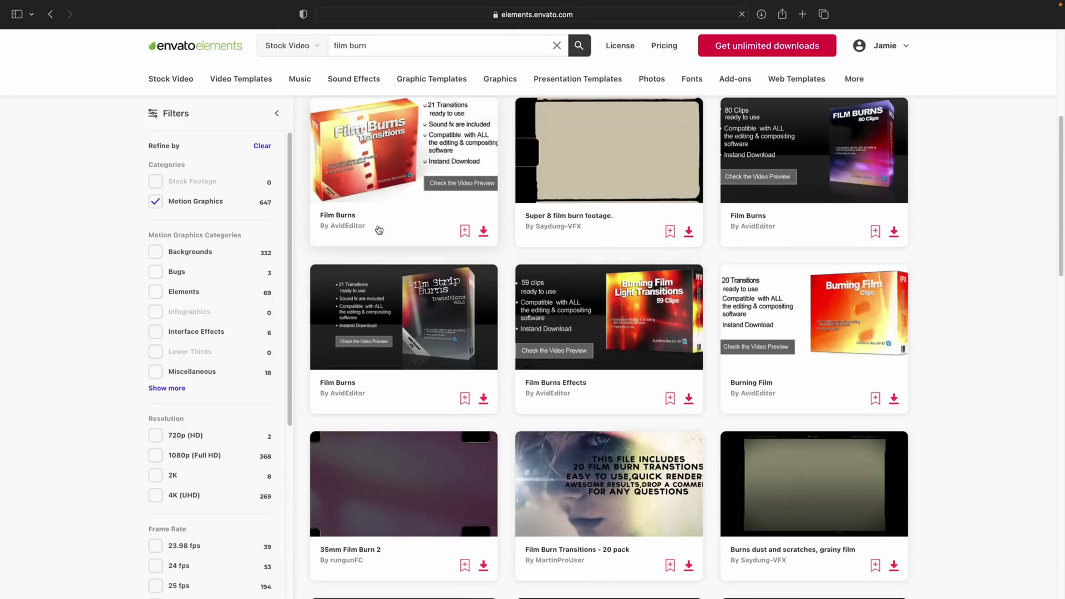
pyautogui.scroll(3, 382, 220)
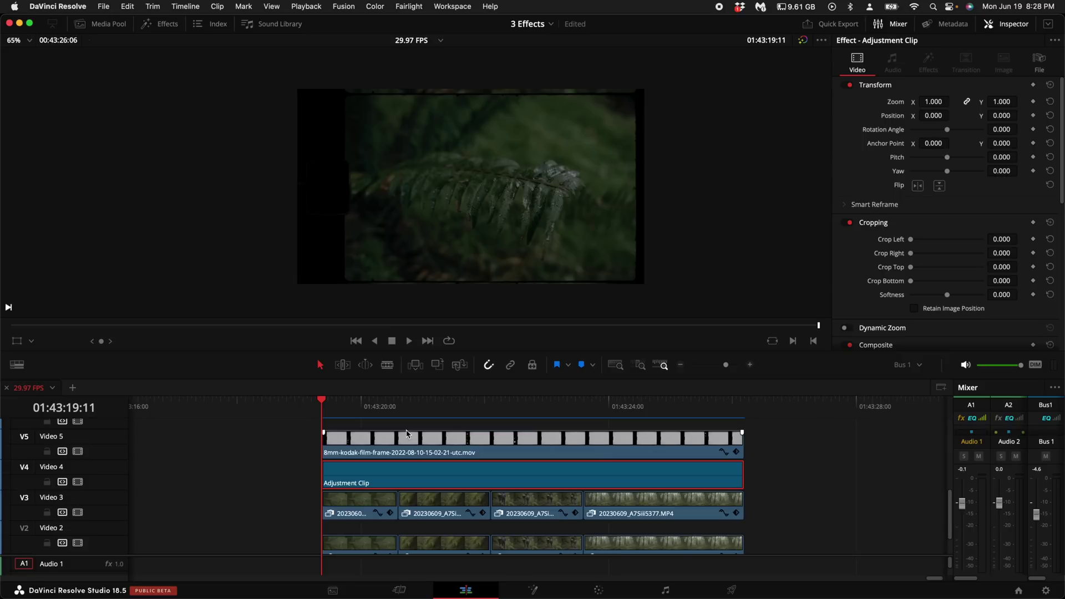
# - Add _17.mov from the film-burns bin to the timeline before the 8mm clip
pyautogui.click(83, 24)
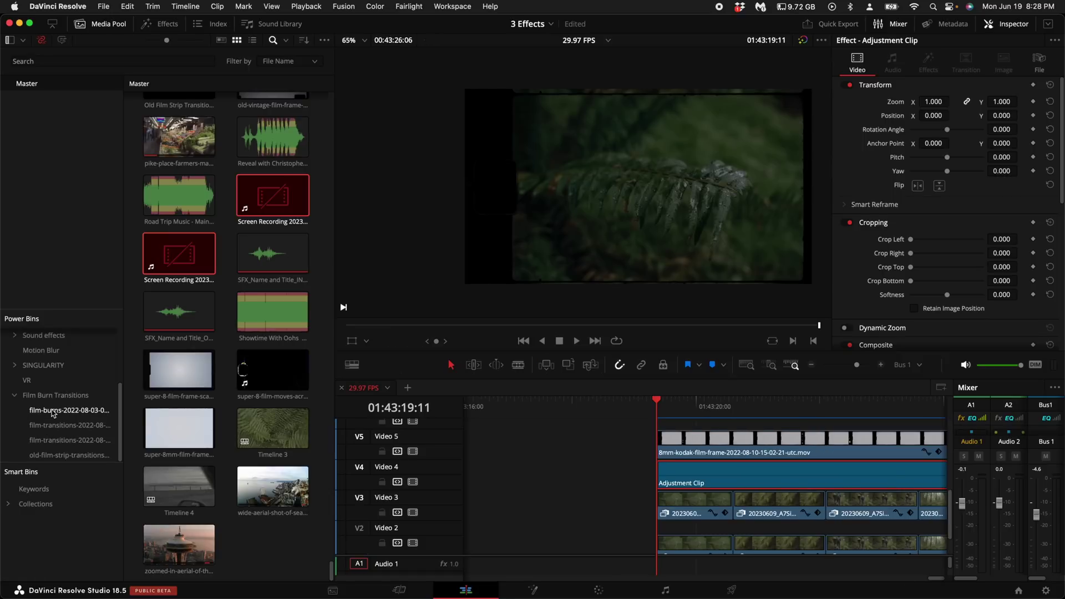
pyautogui.click(54, 411)
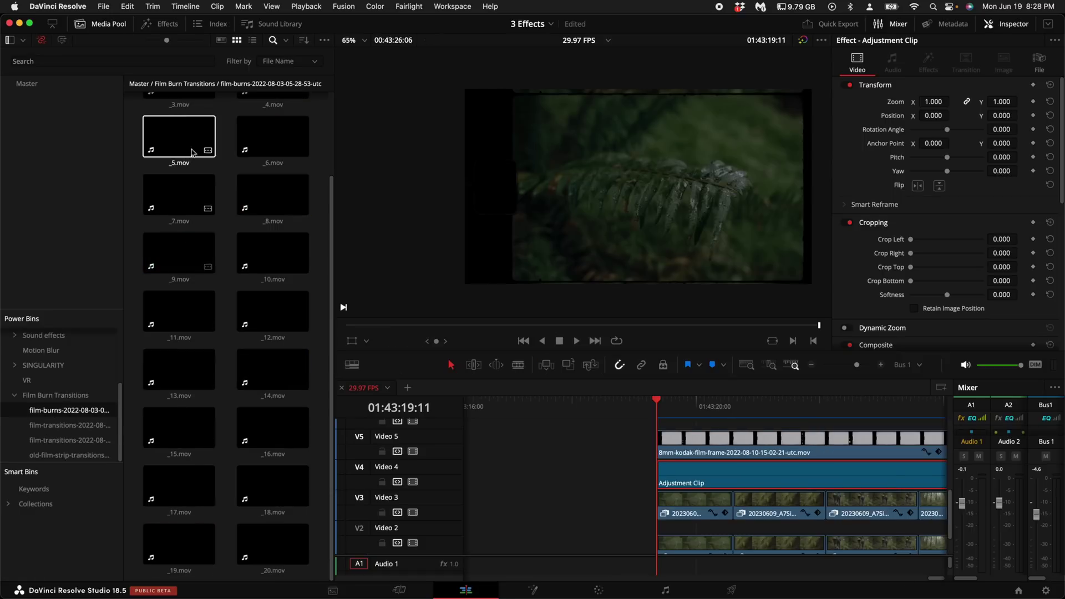
pyautogui.click(181, 381)
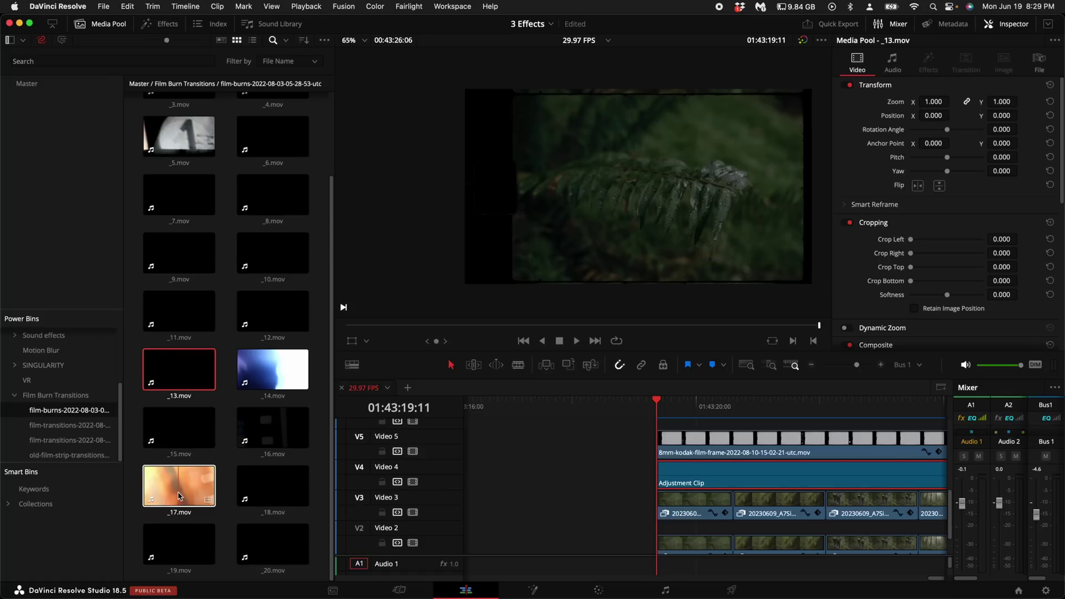
pyautogui.moveTo(174, 495); pyautogui.dragTo(528, 470)
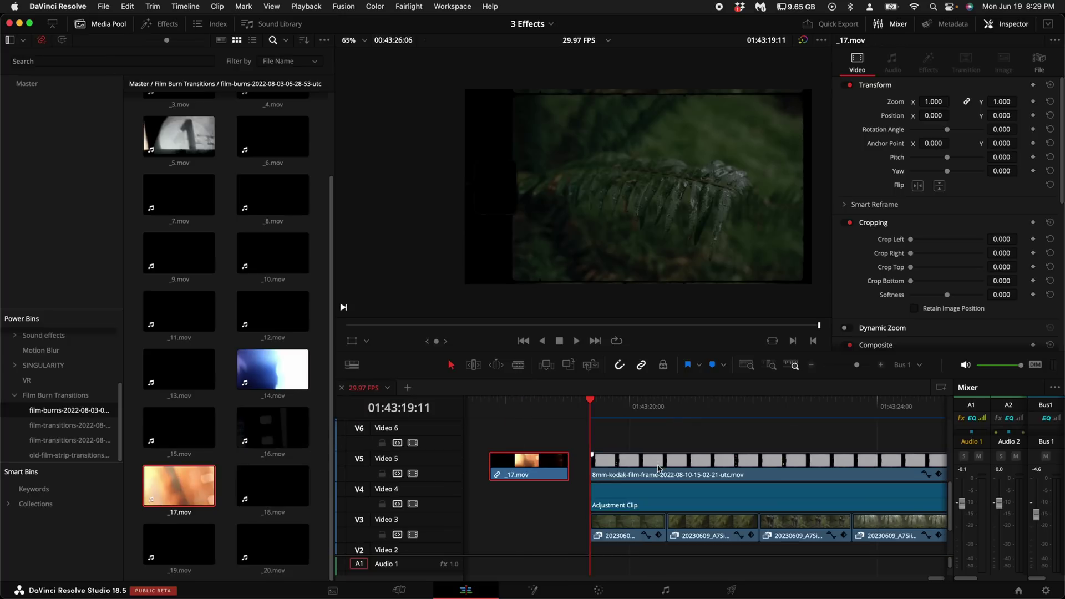
# - Move the 8mm clip to Video 6 and _17.mov to Video 7, previewing the burn
pyautogui.moveTo(658, 469); pyautogui.dragTo(660, 438)
pyautogui.moveTo(539, 468); pyautogui.dragTo(594, 468)
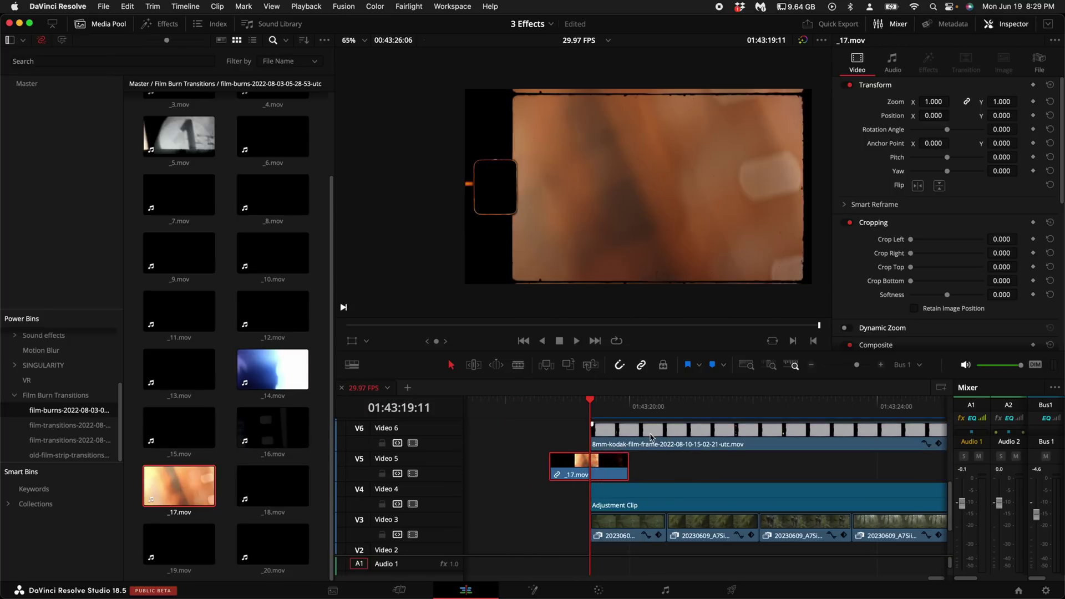
pyautogui.press('space')
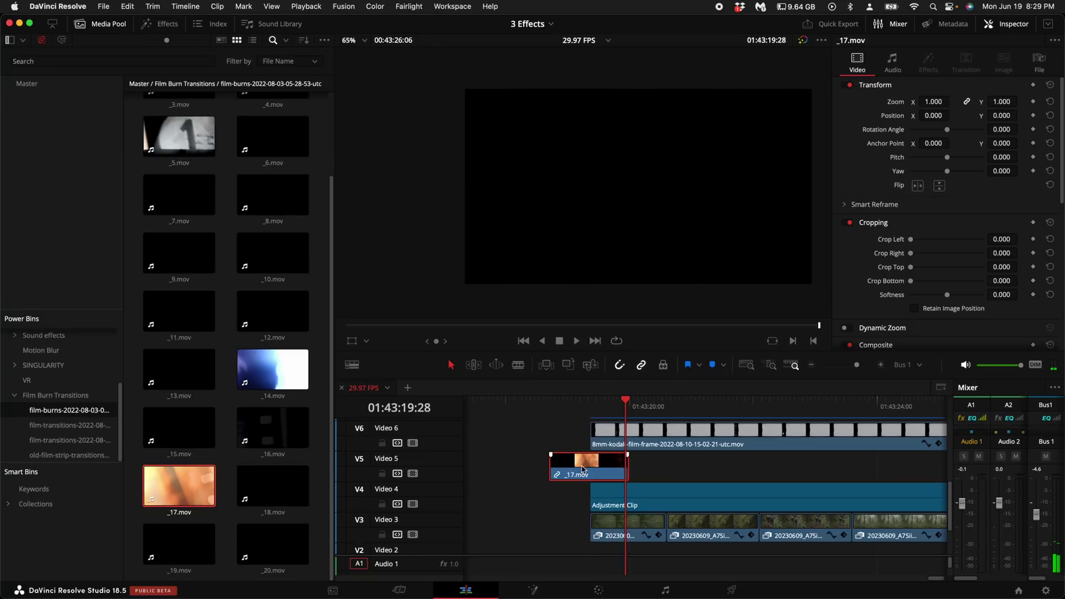
pyautogui.moveTo(582, 469); pyautogui.dragTo(570, 437)
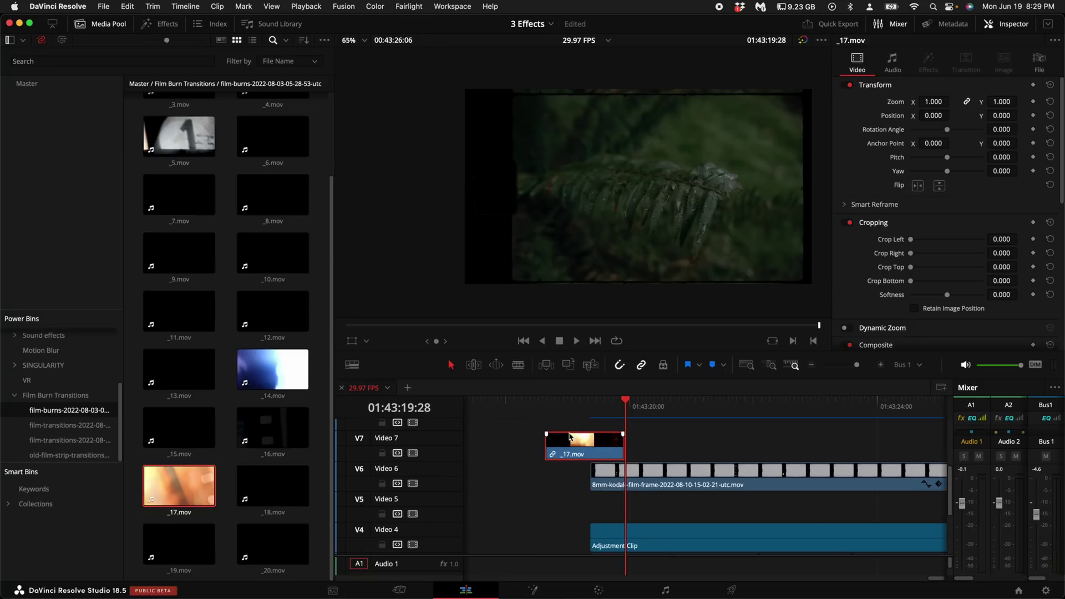
pyautogui.press('Up')
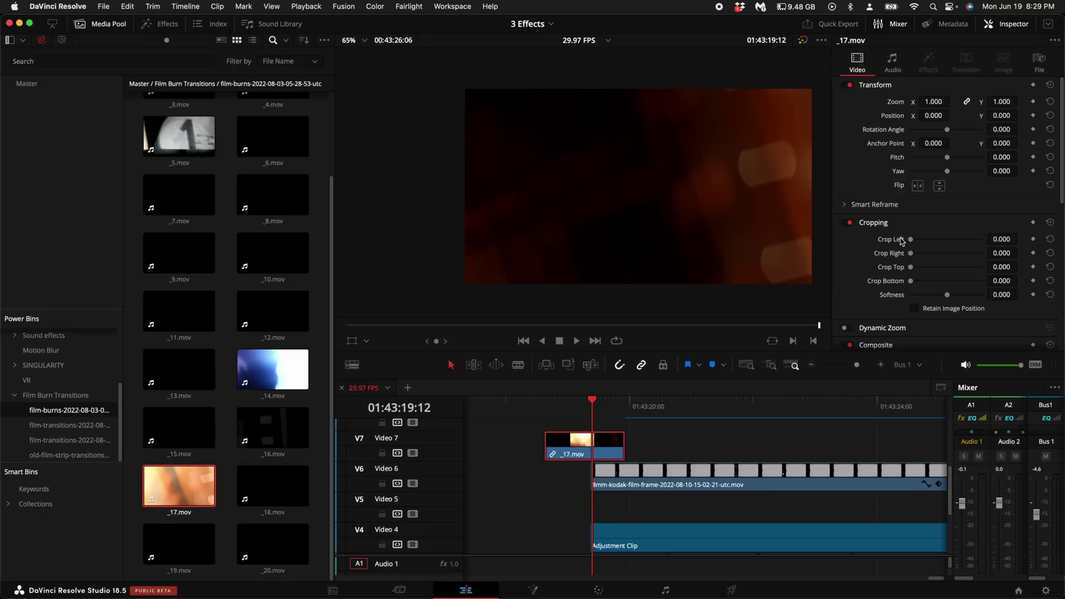
# - Set _17.mov's composite mode to Add
pyautogui.scroll(-5, 901, 240)
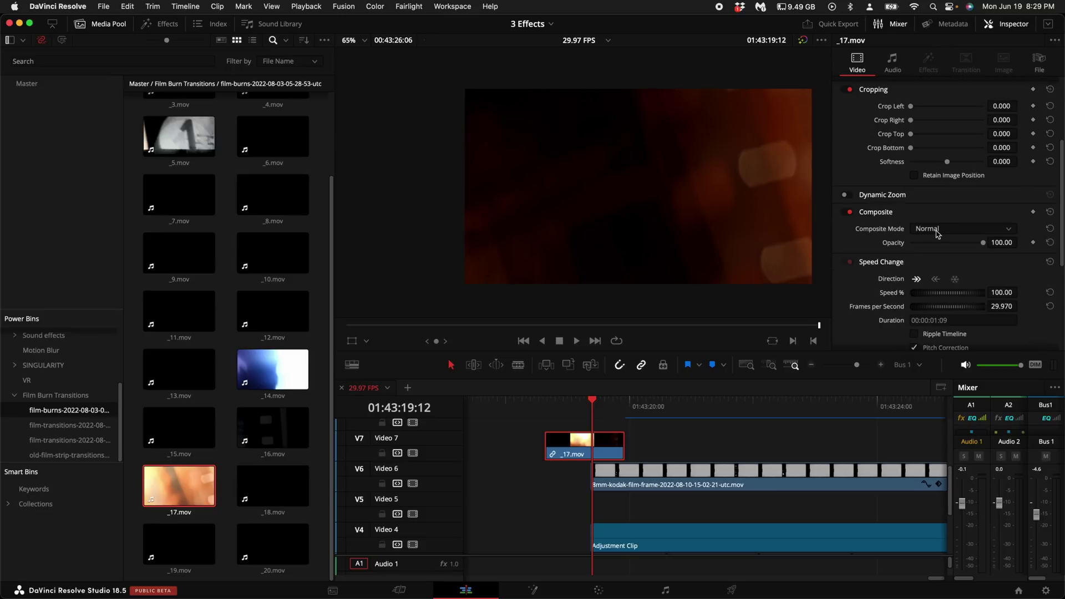
pyautogui.click(937, 230)
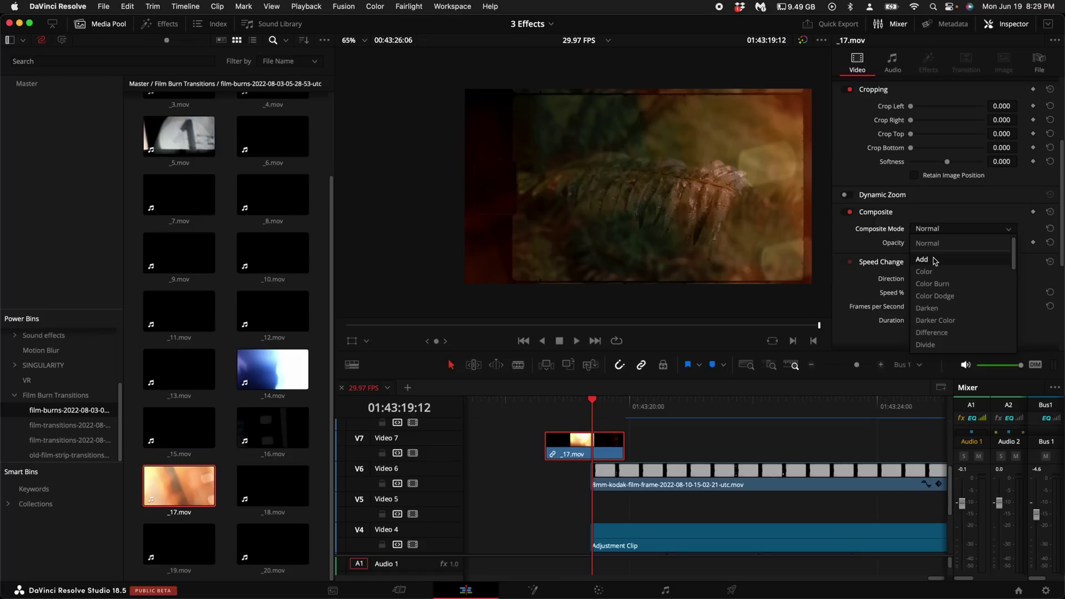
pyautogui.click(922, 260)
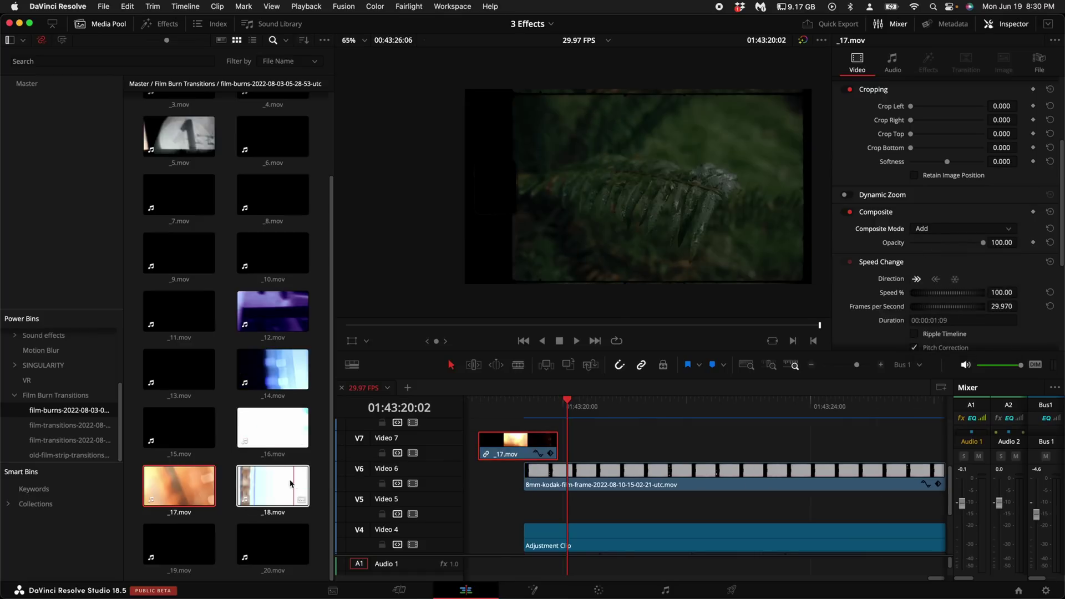
# - Add more burns to Video 7, setting _15.mov to Add and placing _12.mov
pyautogui.moveTo(161, 312); pyautogui.dragTo(771, 460)
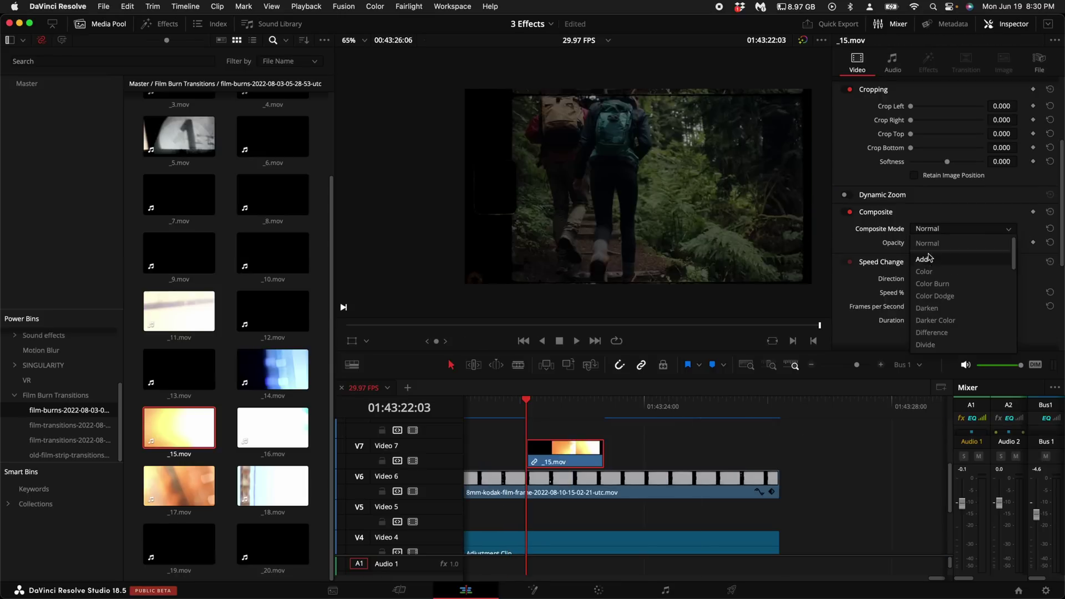
pyautogui.click(565, 451)
pyautogui.click(933, 236)
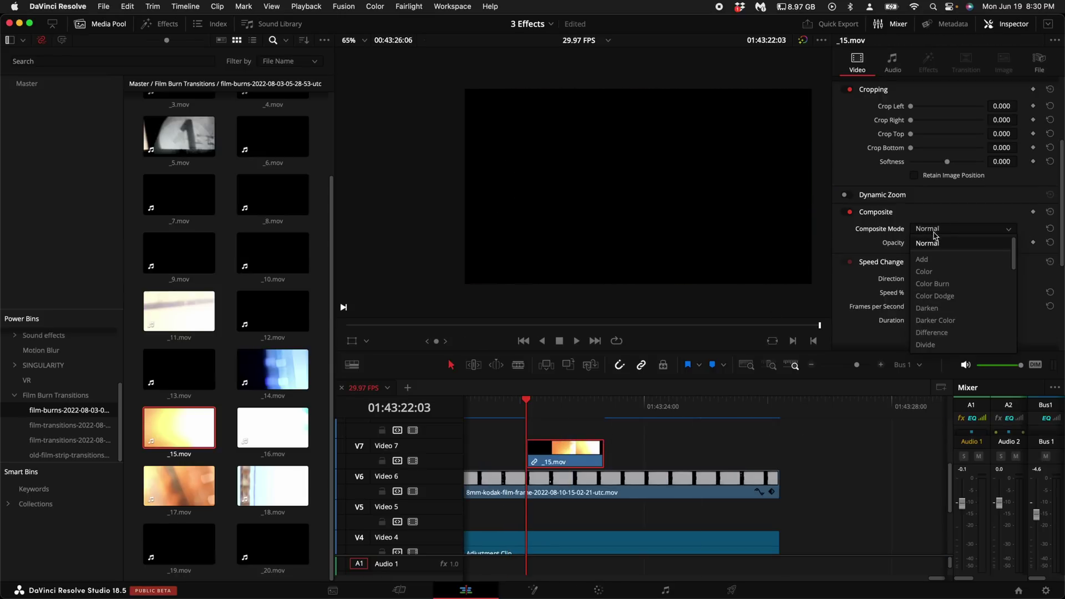
pyautogui.click(933, 240)
pyautogui.click(940, 230)
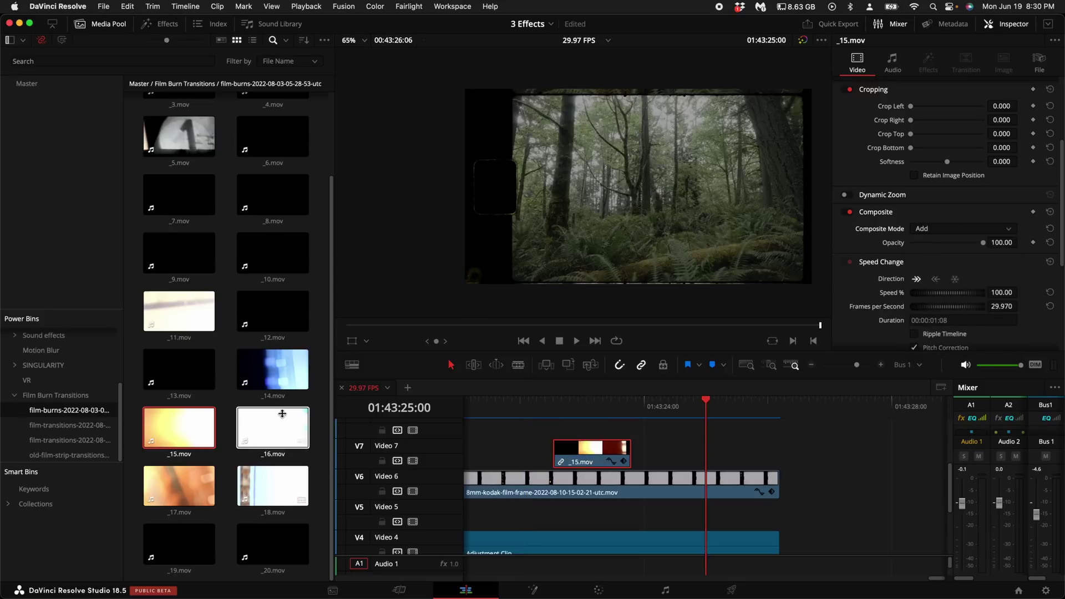
pyautogui.moveTo(272, 313); pyautogui.dragTo(599, 353)
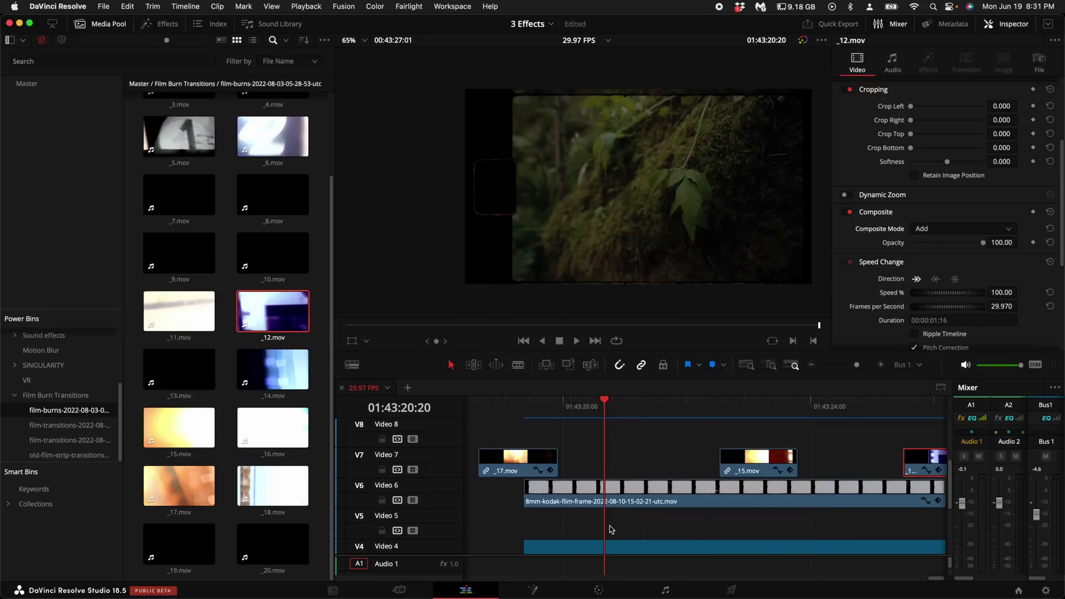
# - On the Color page, raise the adjustment clip's Soft Clip L.S. to 100
pyautogui.click(598, 590)
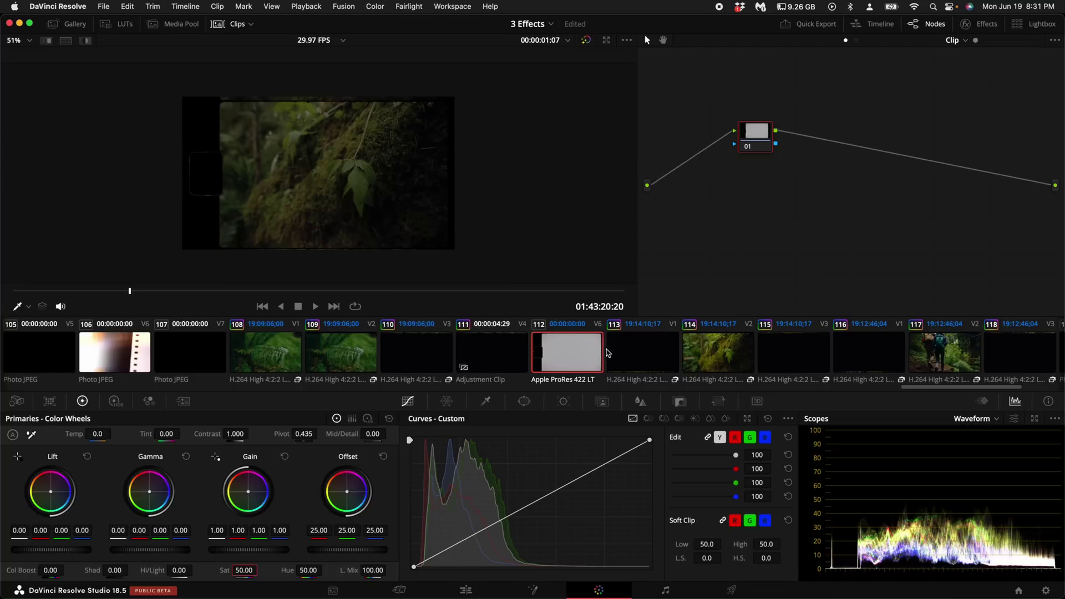
pyautogui.click(504, 357)
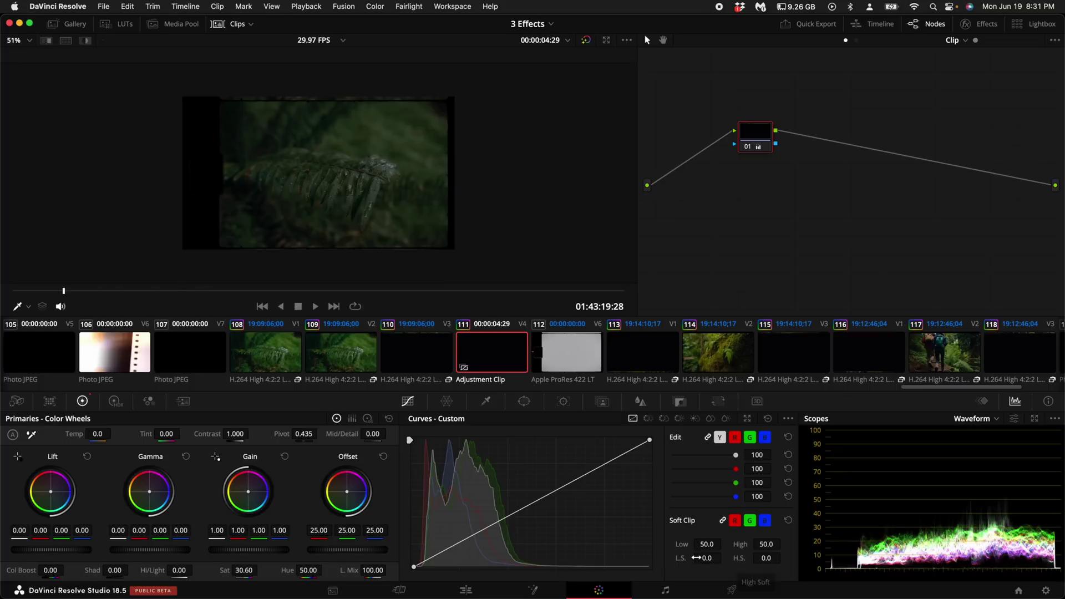
pyautogui.moveTo(707, 558); pyautogui.dragTo(725, 557)
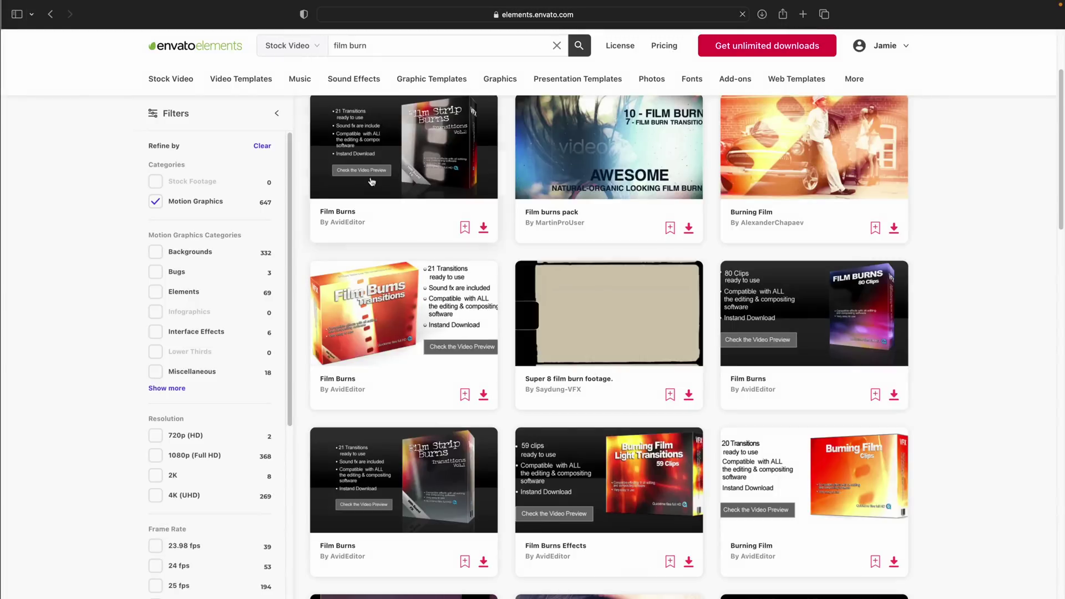
# - Search the Envato Elements Sound Effects category for 'film'
pyautogui.click(355, 79)
pyautogui.click(398, 43)
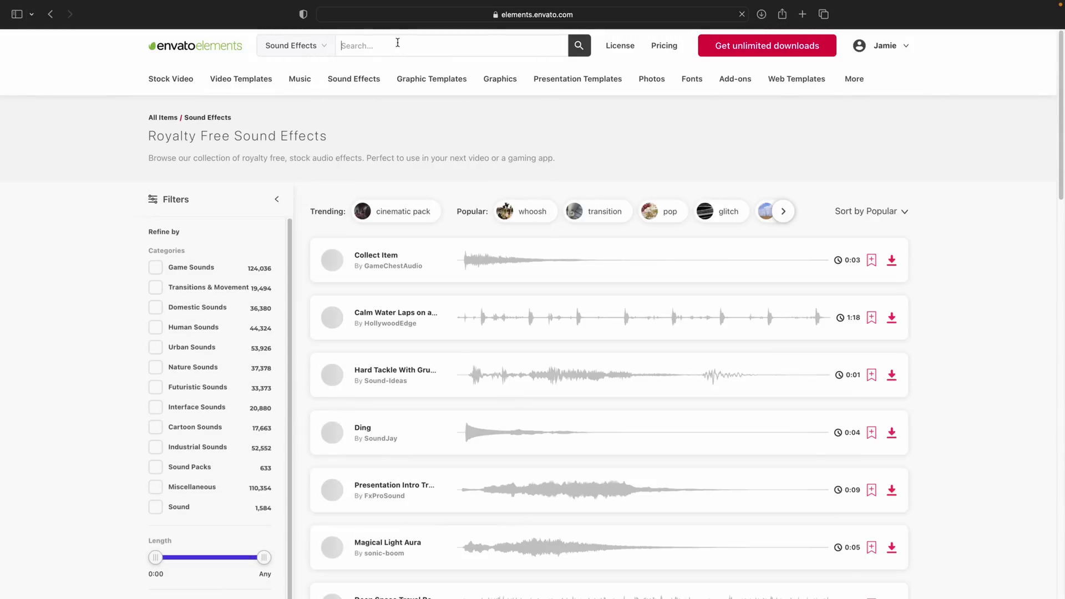
pyautogui.write('film')
pyautogui.press('Return')
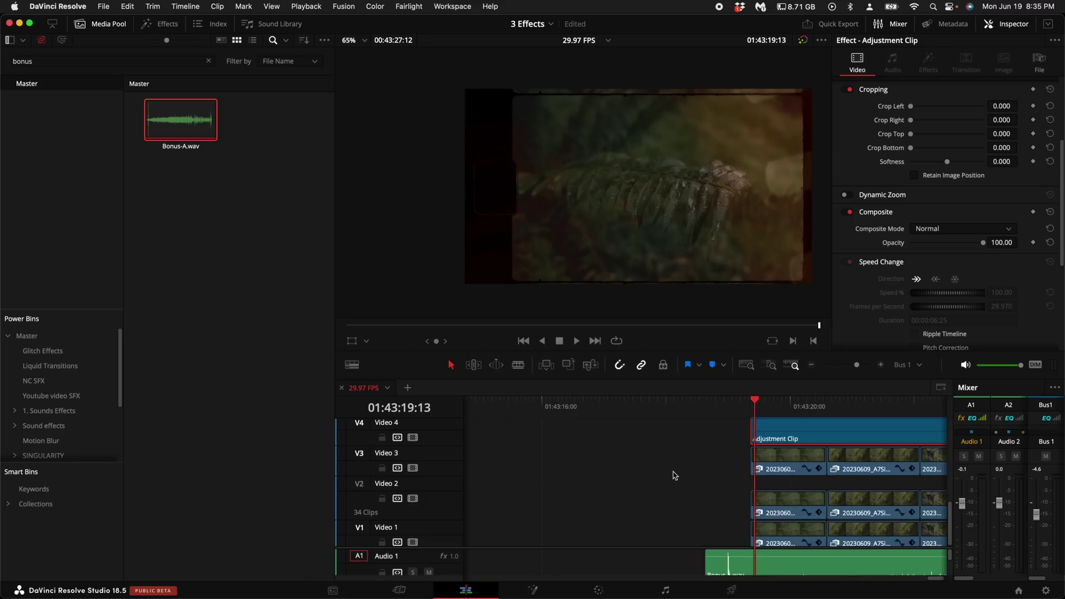
# - Hide the media pool and retime the first Video 3 clip to 18 fps (60.06% speed)
pyautogui.hscroll(5, 674, 476)
pyautogui.hotkey('ctrl', 'shift', '1')
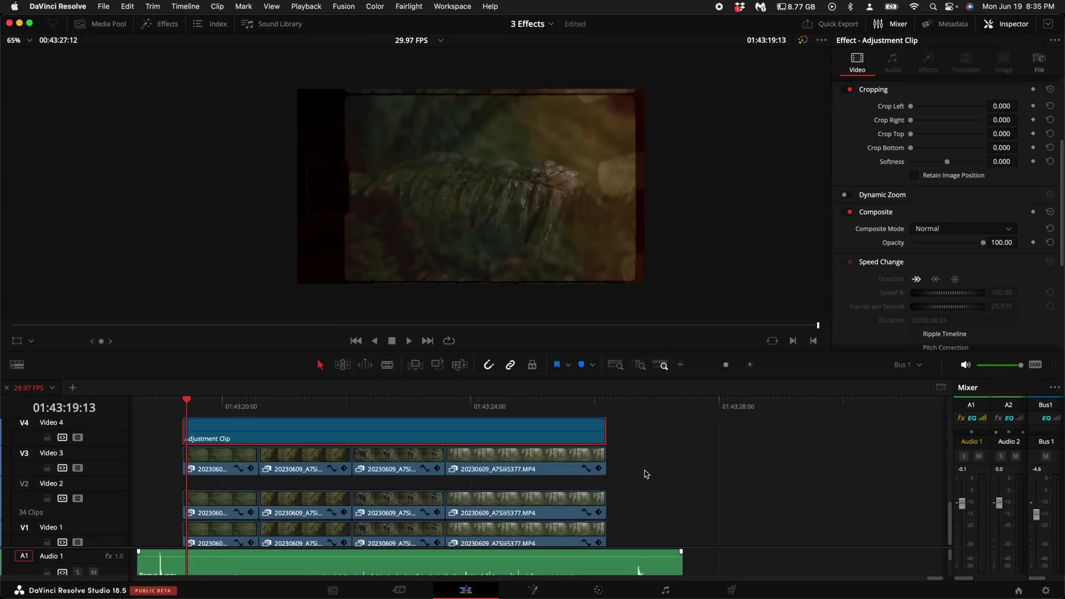
pyautogui.hscroll(-2, 388, 471)
pyautogui.click(309, 462)
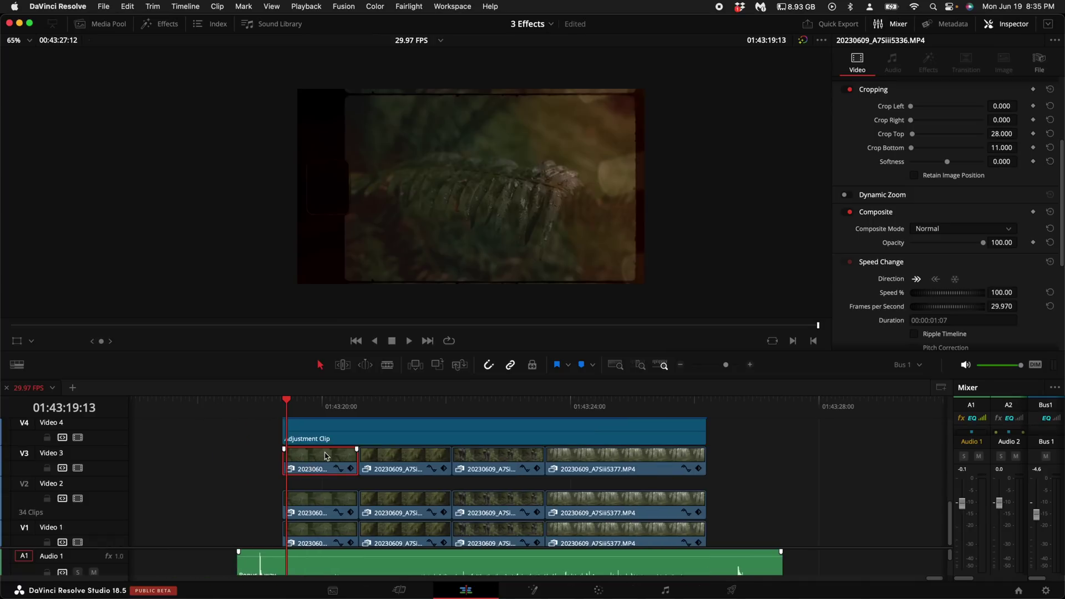
pyautogui.rightClick(315, 460)
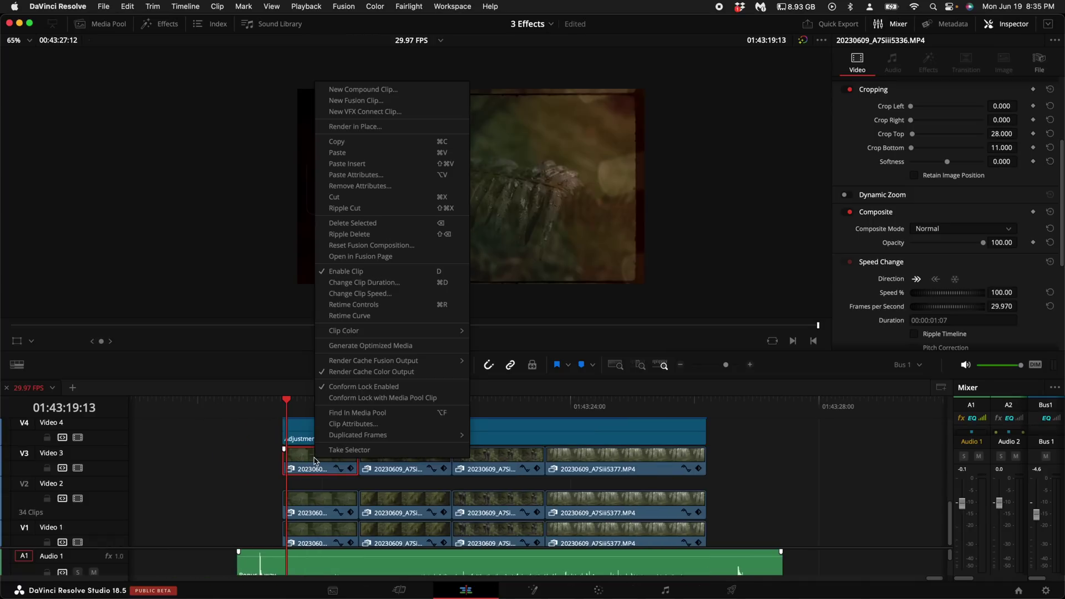
pyautogui.click(373, 294)
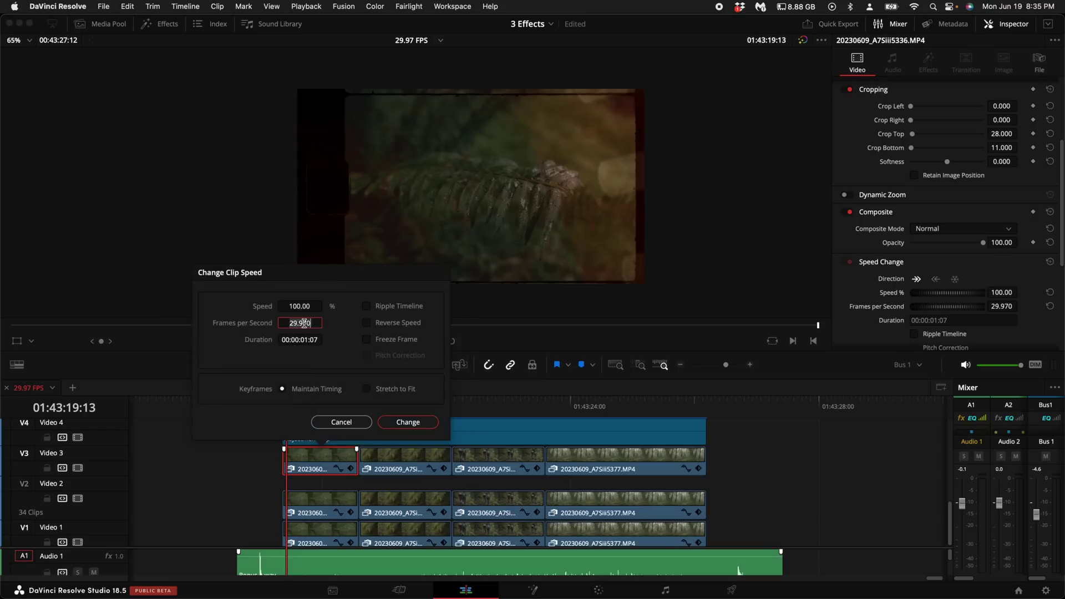
pyautogui.doubleClick(316, 323)
pyautogui.write('18')
pyautogui.click(403, 425)
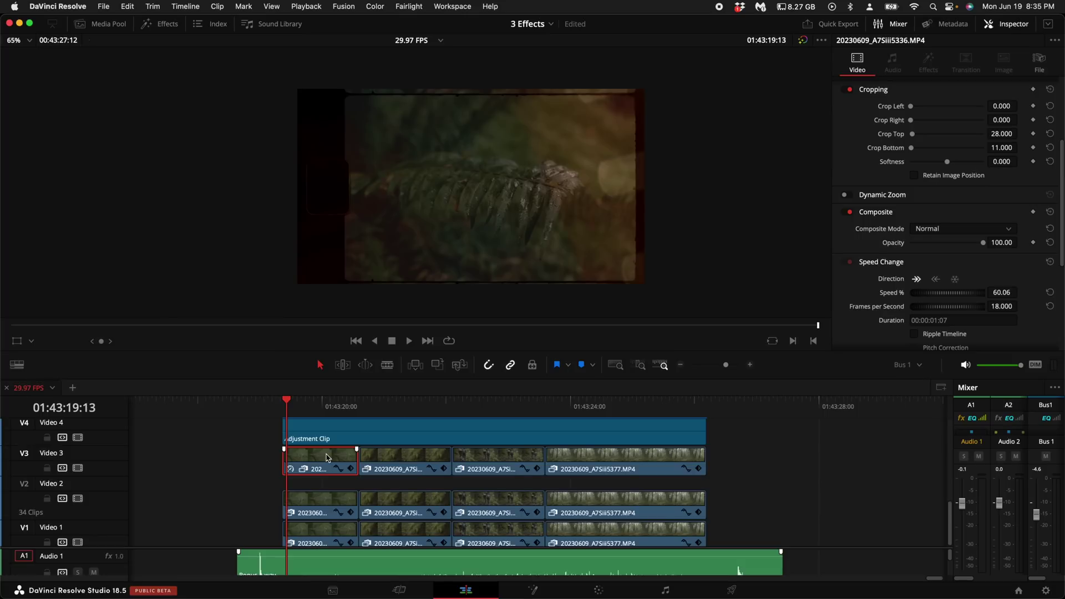
# - Select the remaining V1–V3 clips and paste the first clip's Retime Effects onto them
pyautogui.moveTo(739, 465); pyautogui.dragTo(398, 543)
pyautogui.keyDown('super'); pyautogui.click(320, 543); pyautogui.keyUp('super')
pyautogui.keyDown('super'); pyautogui.click(321, 511); pyautogui.keyUp('super')
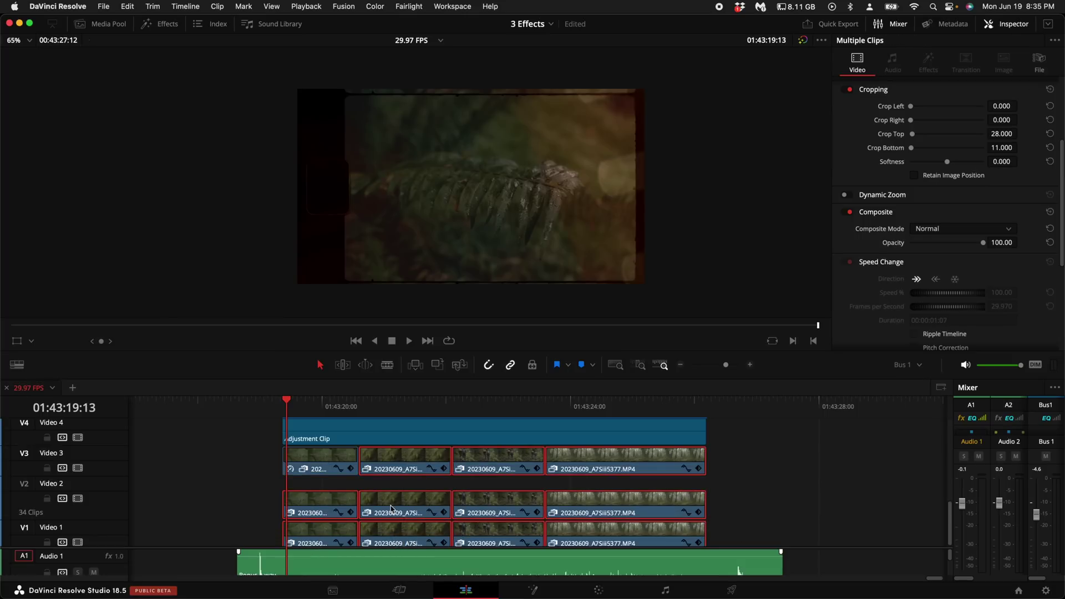
pyautogui.rightClick(397, 507)
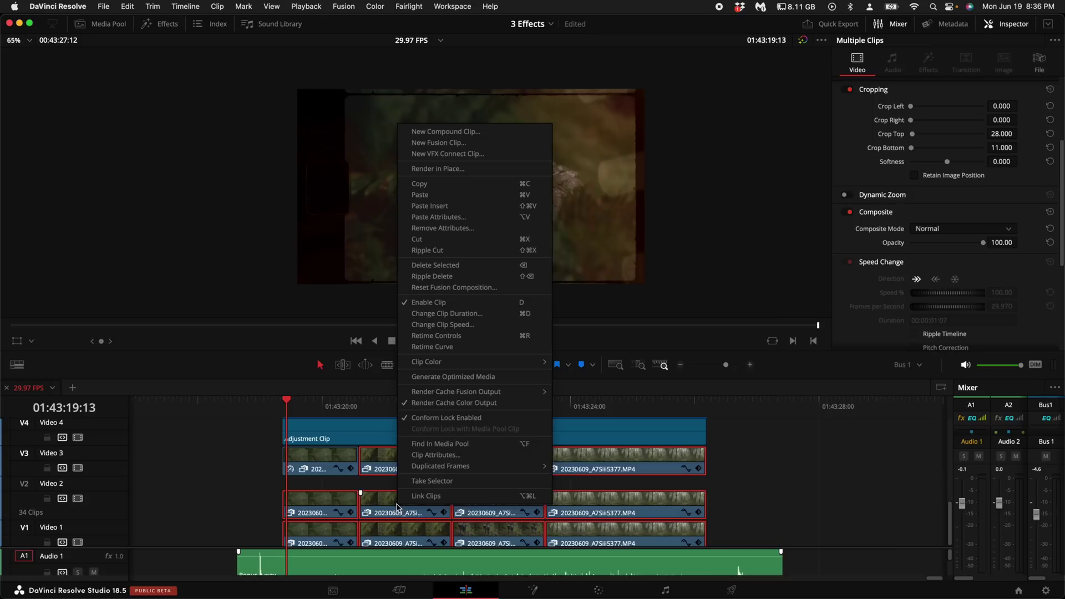
pyautogui.click(456, 217)
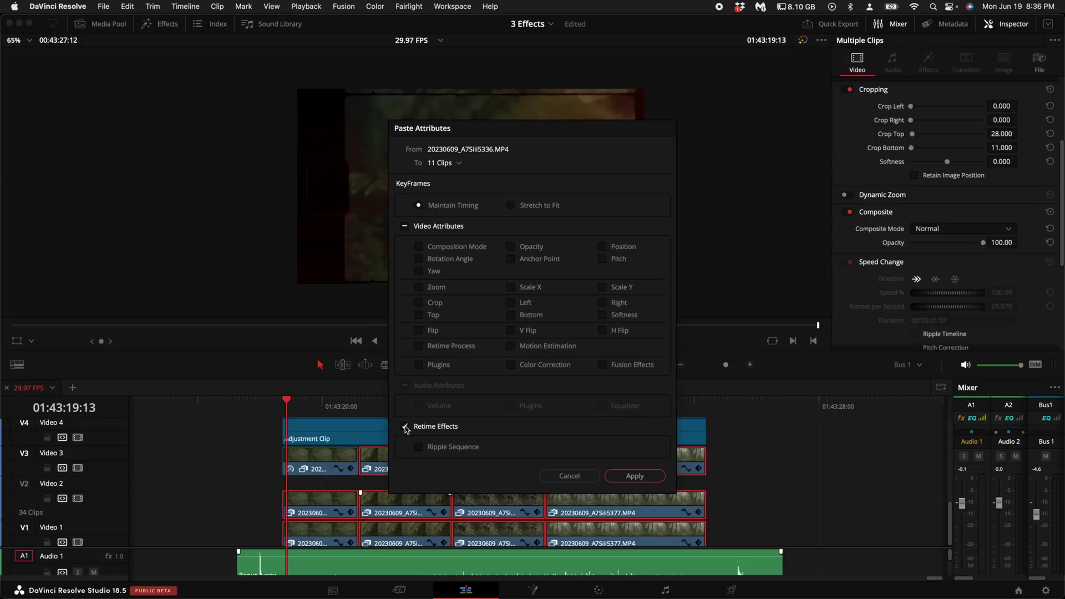
pyautogui.click(634, 476)
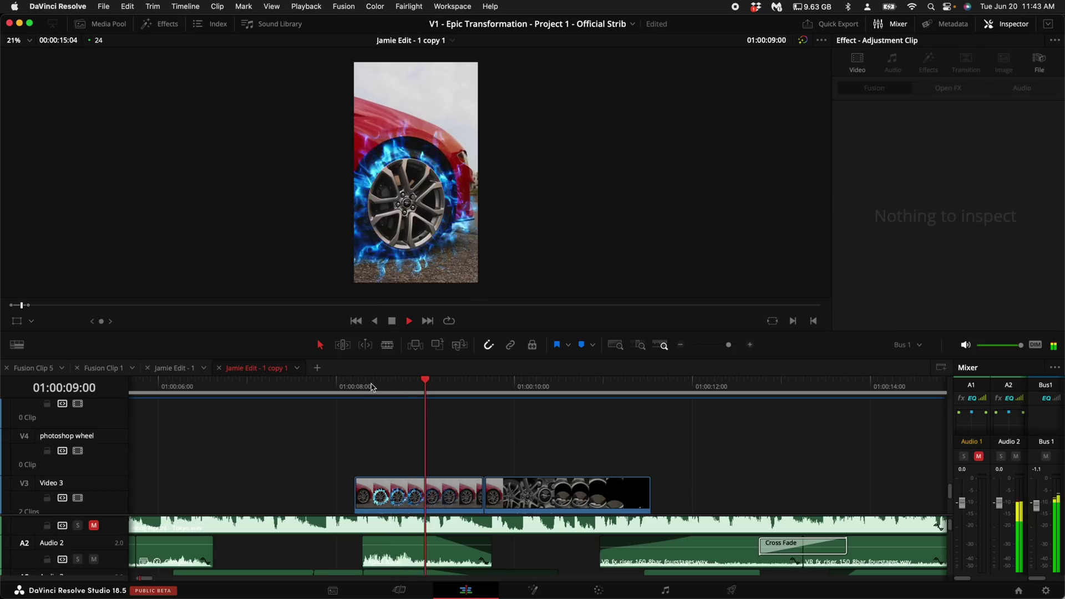
# - Stop playback and place an Adjustment Clip on V4 above the wheel clips
pyautogui.press('space')
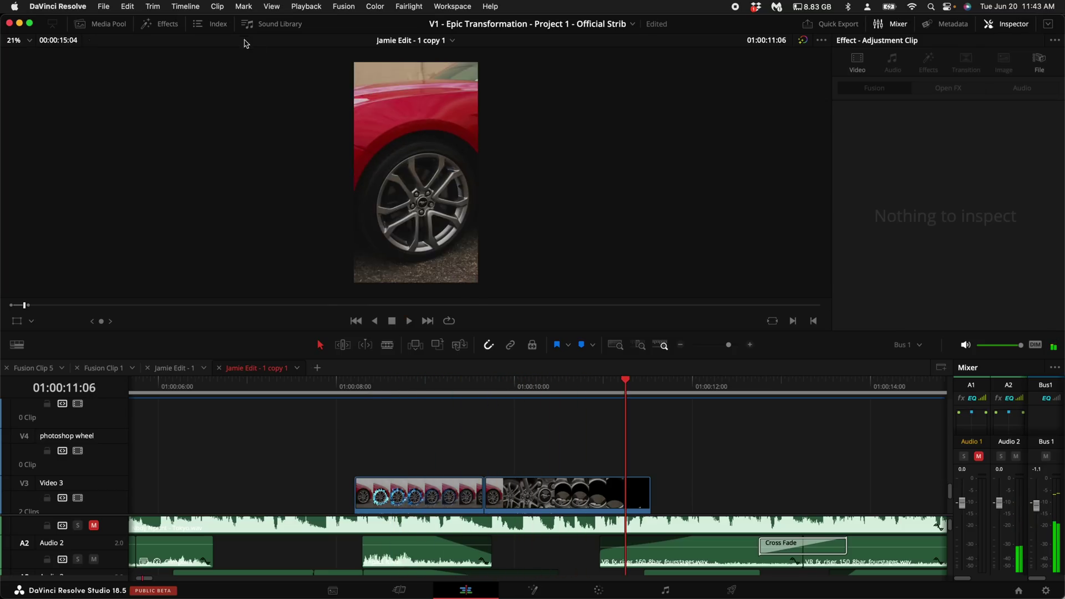
pyautogui.click(167, 25)
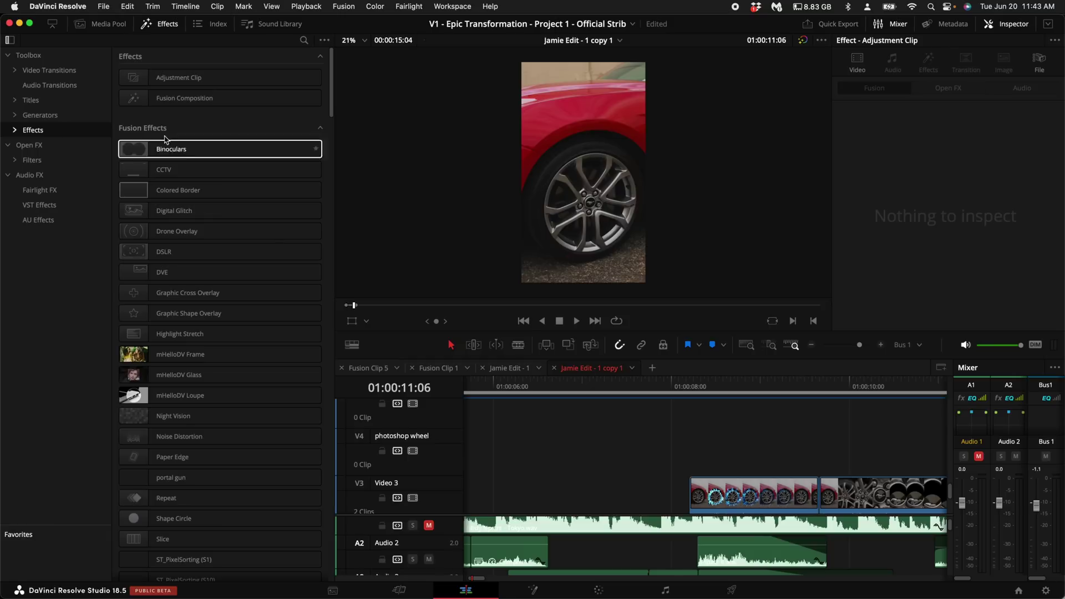
pyautogui.moveTo(191, 77); pyautogui.dragTo(687, 455)
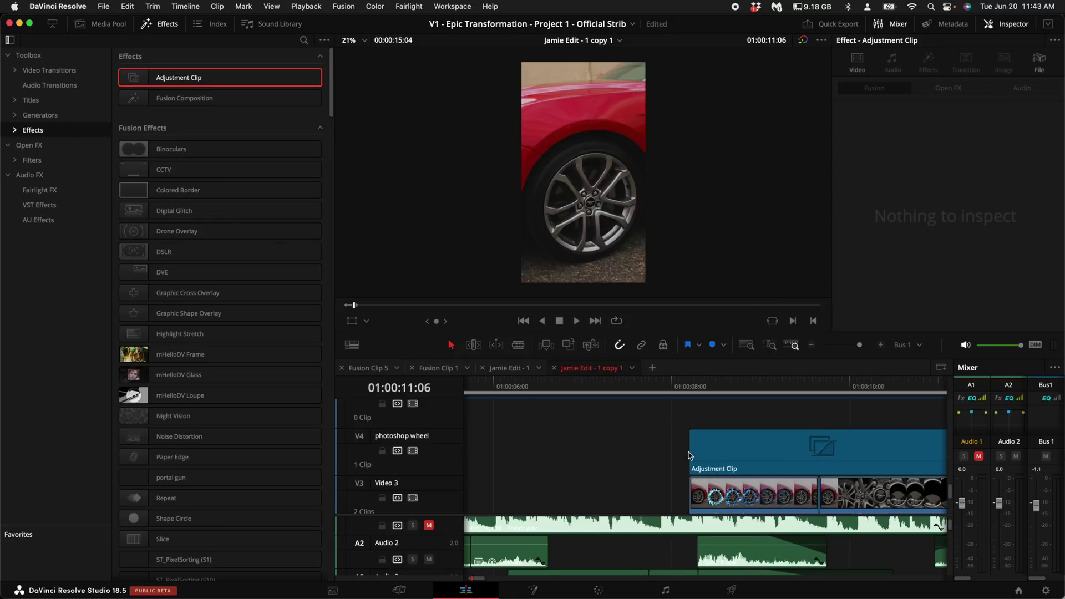
# - Blade the adjustment clip at 01:00:09:16, delete the right piece, then undo the deletion
pyautogui.press('b')
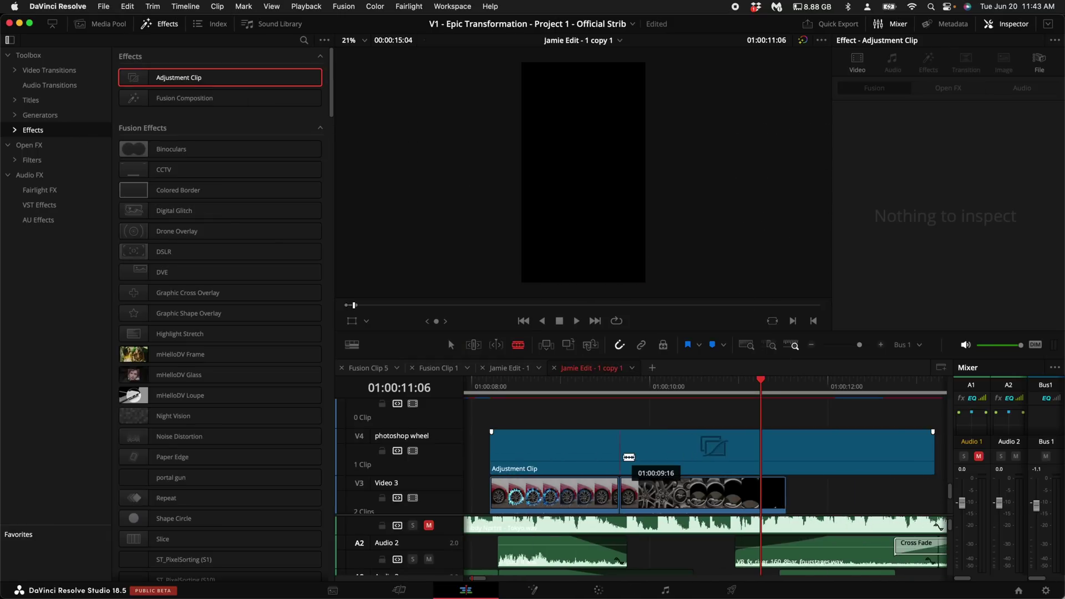
pyautogui.click(620, 457)
pyautogui.press('a')
pyautogui.click(664, 455)
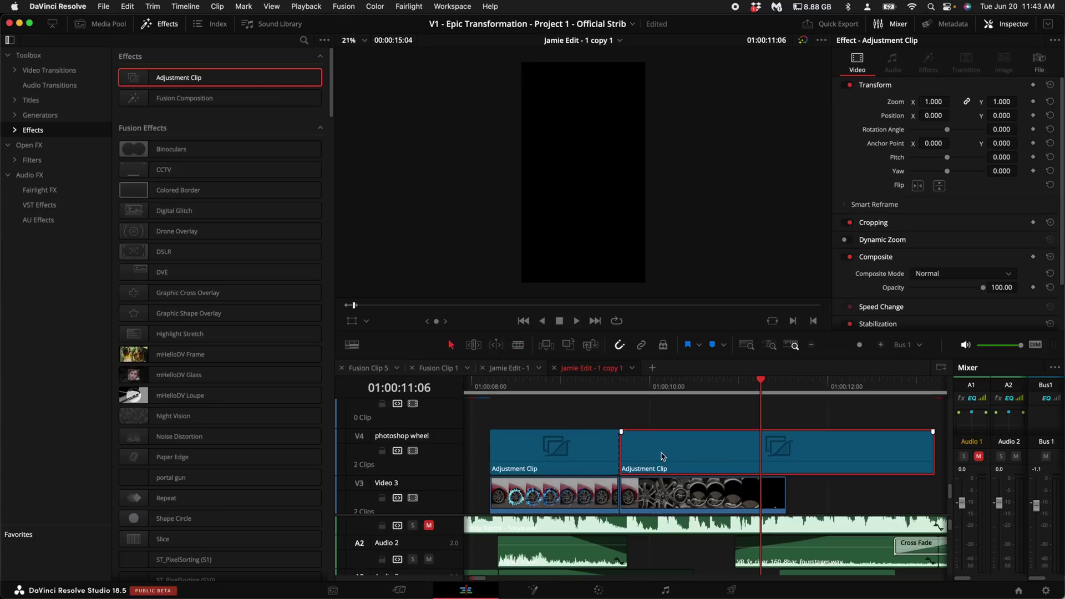
pyautogui.press('Delete')
pyautogui.click(539, 458)
pyautogui.press('super+z')
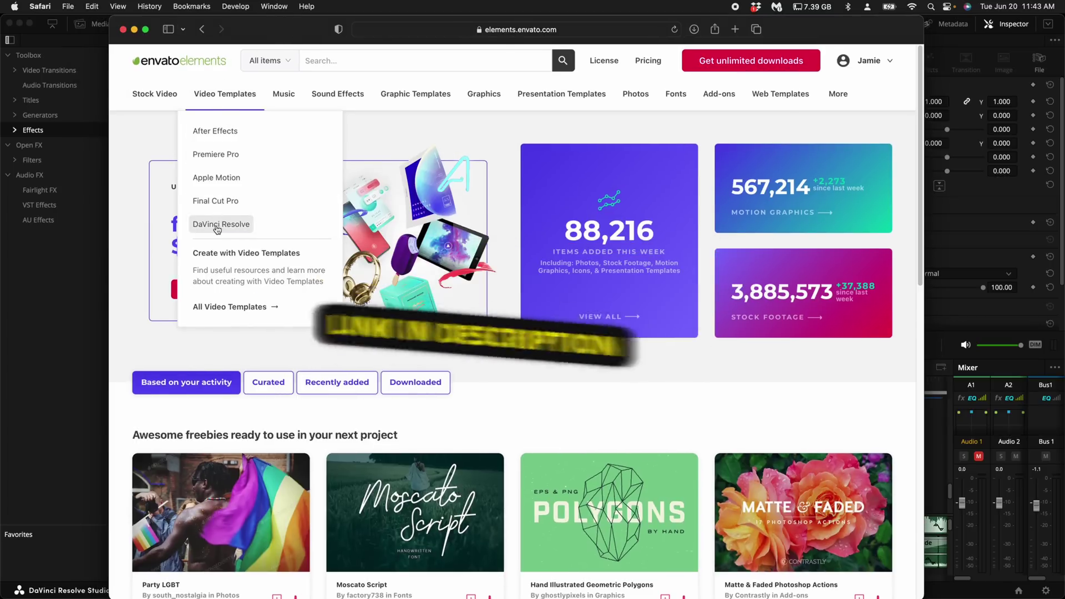
# - Search Envato's DaVinci Resolve templates for 'hits' and open the downloaded pack's Help folder
pyautogui.click(217, 226)
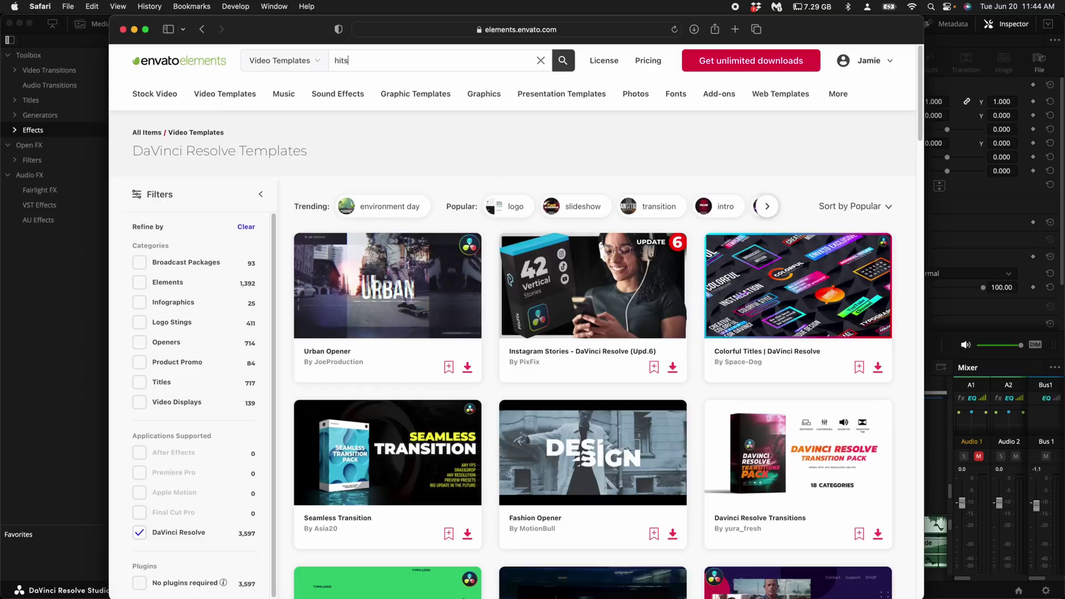
pyautogui.write('hits')
pyautogui.press('Return')
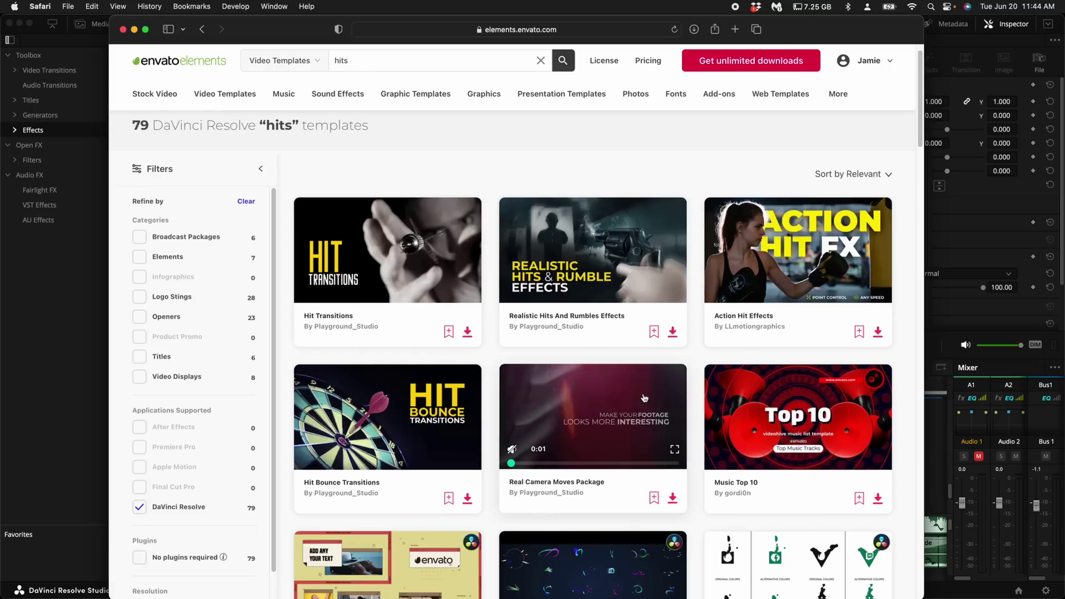
pyautogui.scroll(-2, 607, 280)
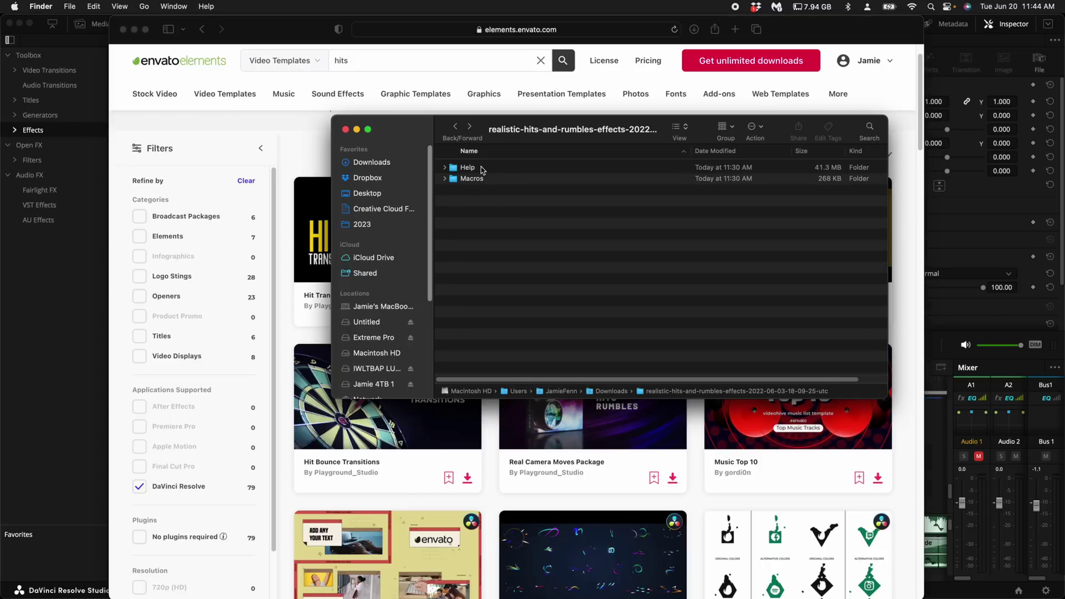
pyautogui.doubleClick(469, 168)
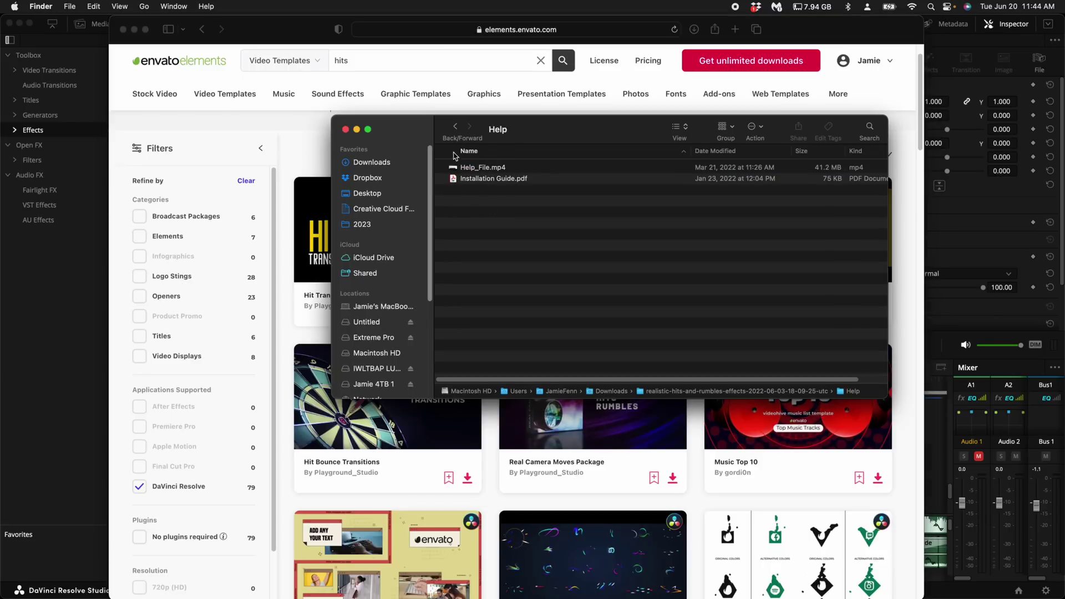
pyautogui.press('super+Tab')
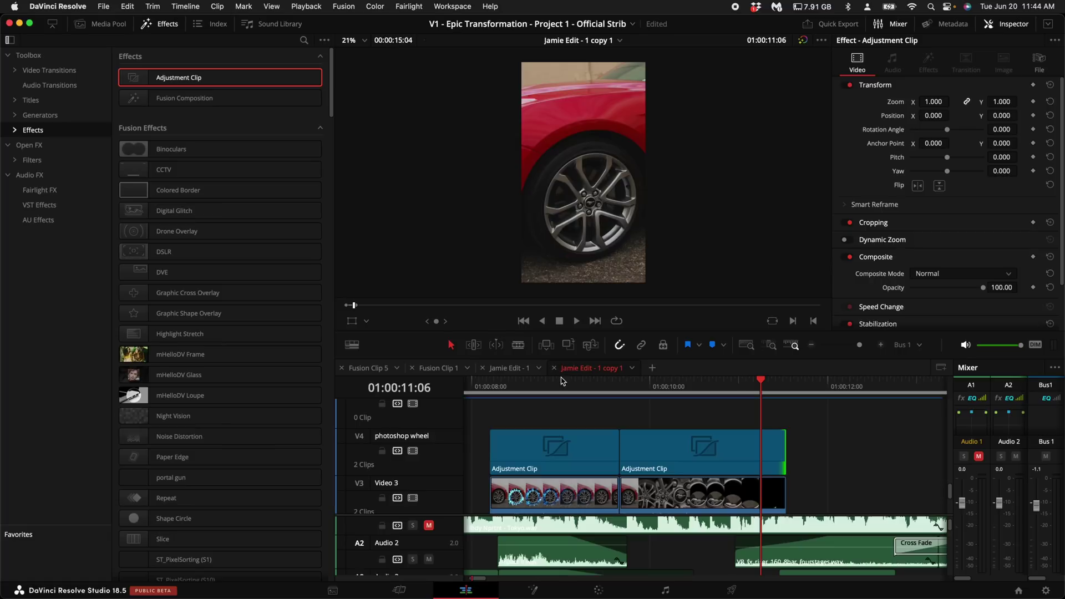
# - Apply ACTION HIT EFFECTS SHAKE XY 05 to the first V4 adjustment clip
pyautogui.click(16, 130)
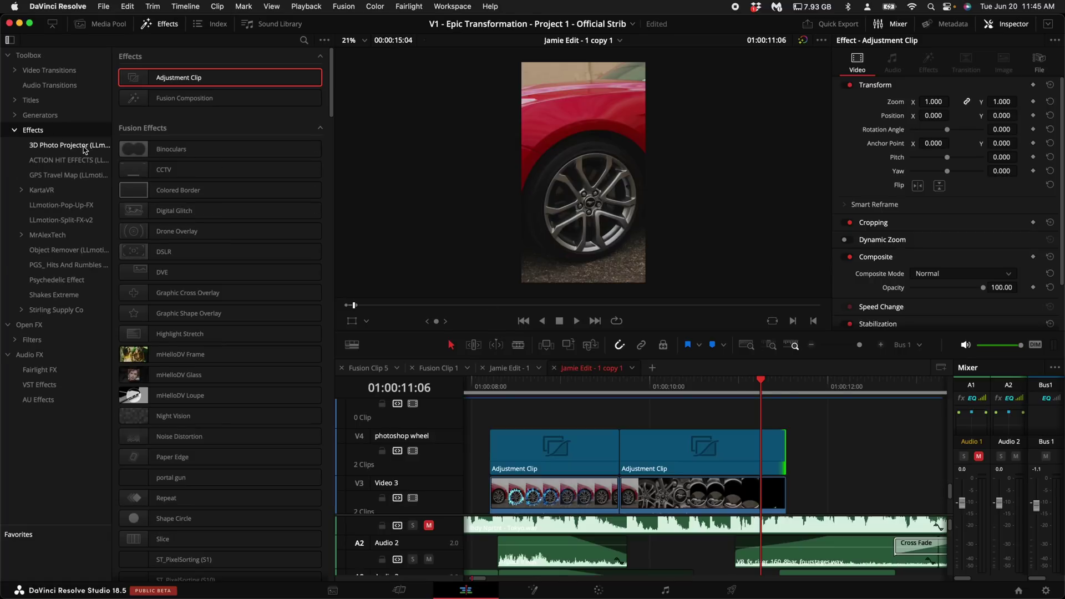
pyautogui.click(520, 451)
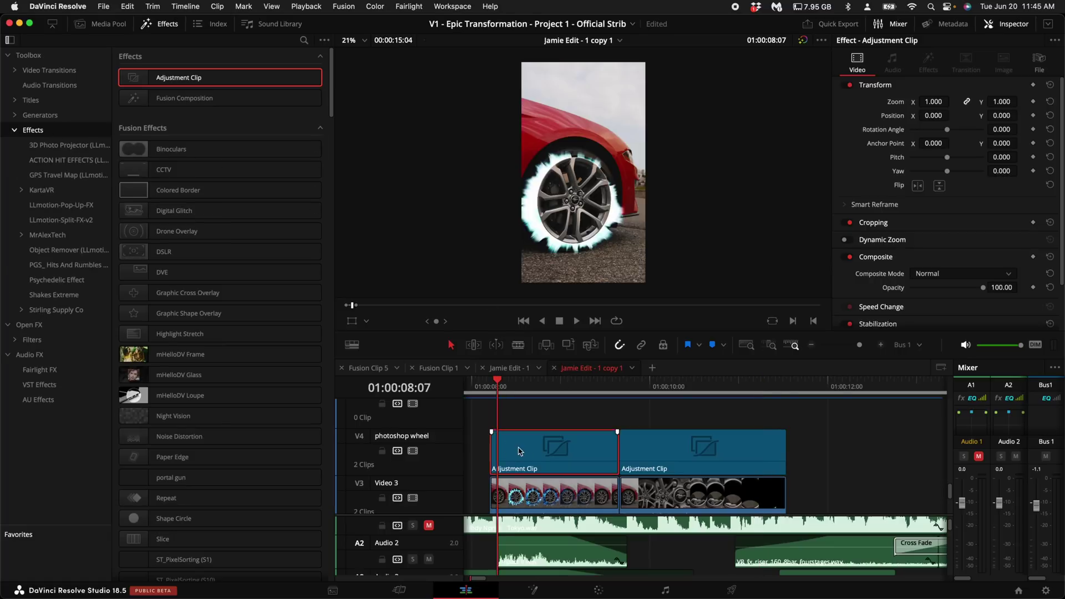
pyautogui.click(90, 160)
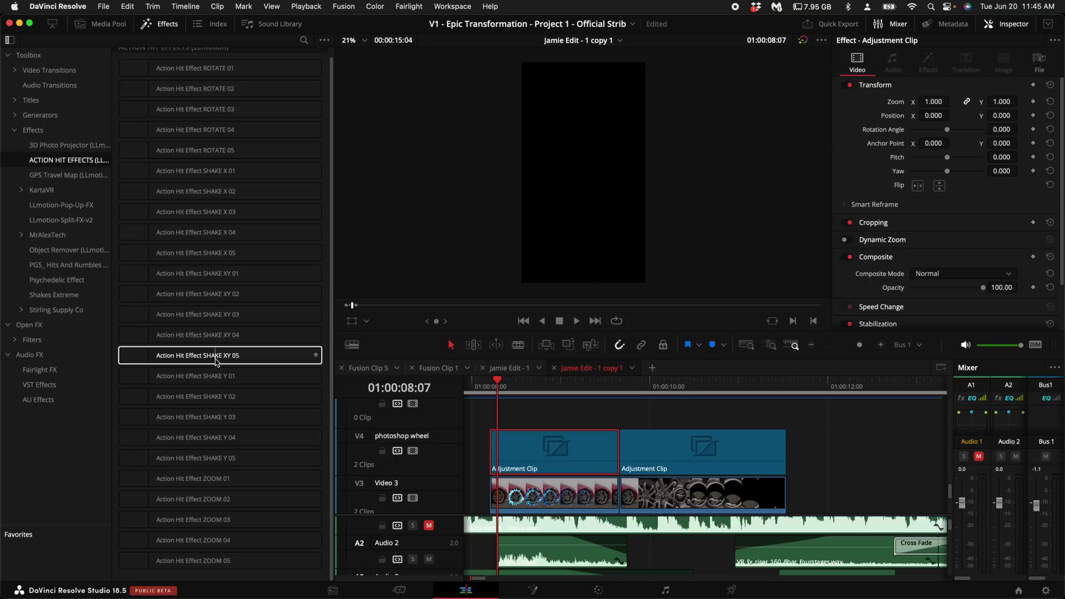
pyautogui.moveTo(195, 358); pyautogui.dragTo(547, 450)
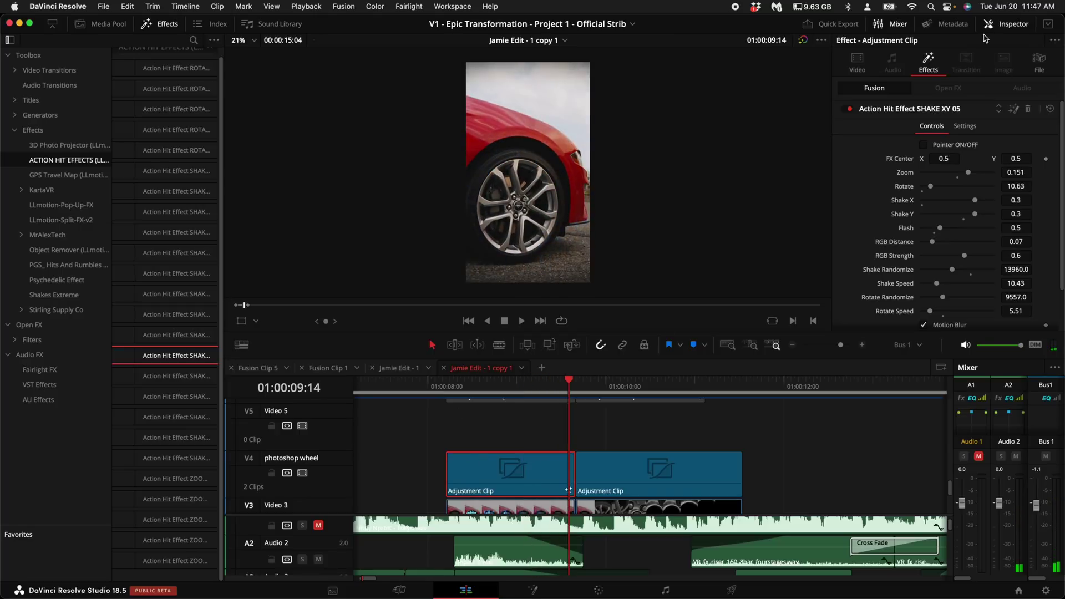
# - Move the SHAKE XY 05 effect centre down onto the wheel
pyautogui.click(879, 67)
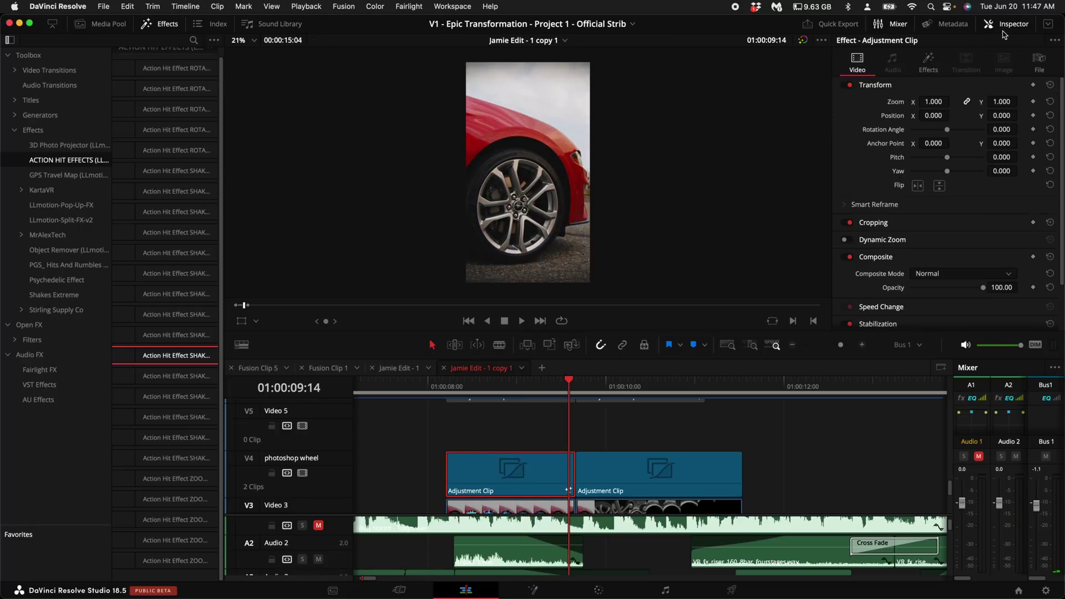
pyautogui.click(926, 62)
pyautogui.scroll(-3, 903, 256)
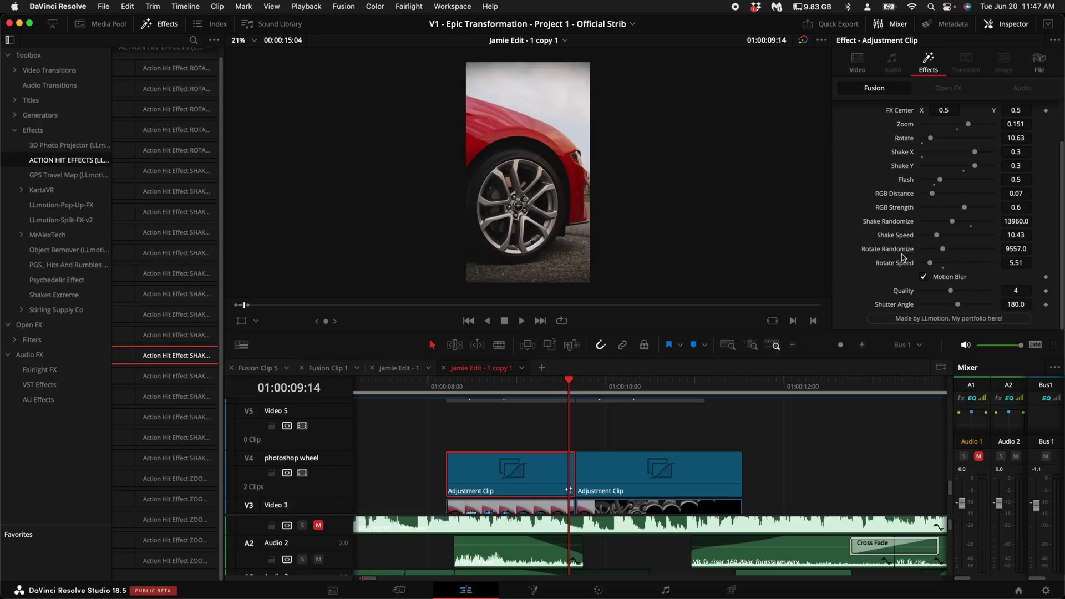
pyautogui.scroll(3, 902, 257)
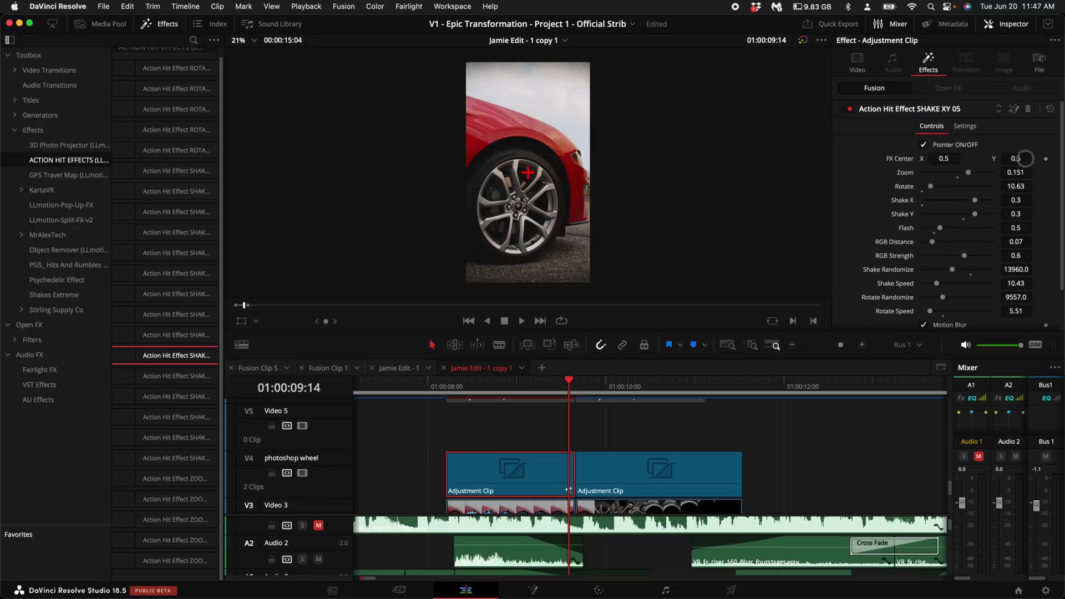
pyautogui.moveTo(1025, 159); pyautogui.dragTo(910, 161)
# - Set RGB split to 0.1339 and shake speed to 2.76, then move the clip to Video 5
pyautogui.scroll(-3, 932, 203)
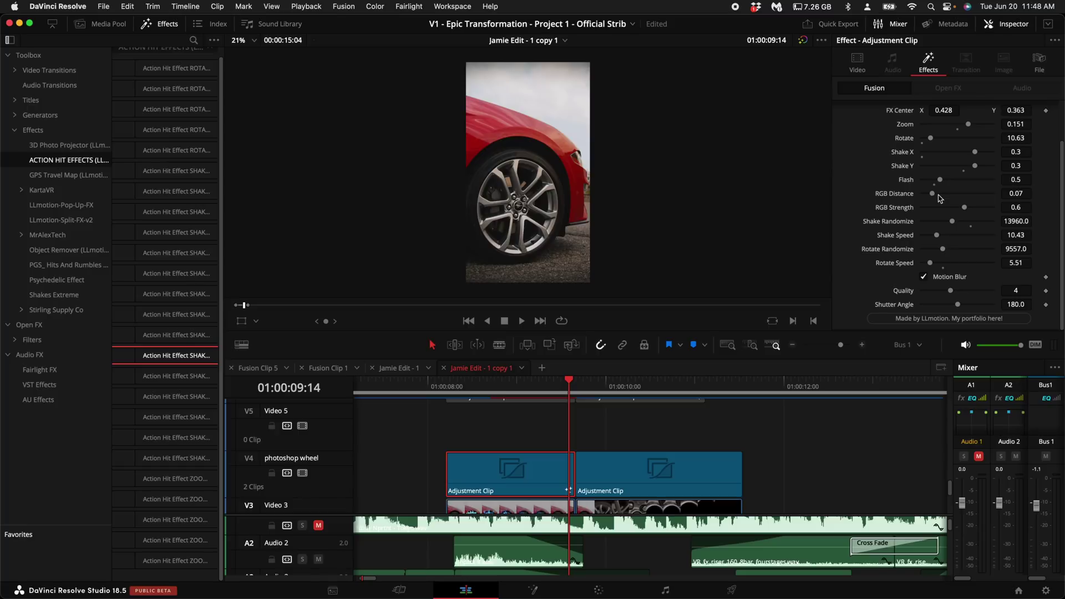
pyautogui.hotkey('shift', 'Left')
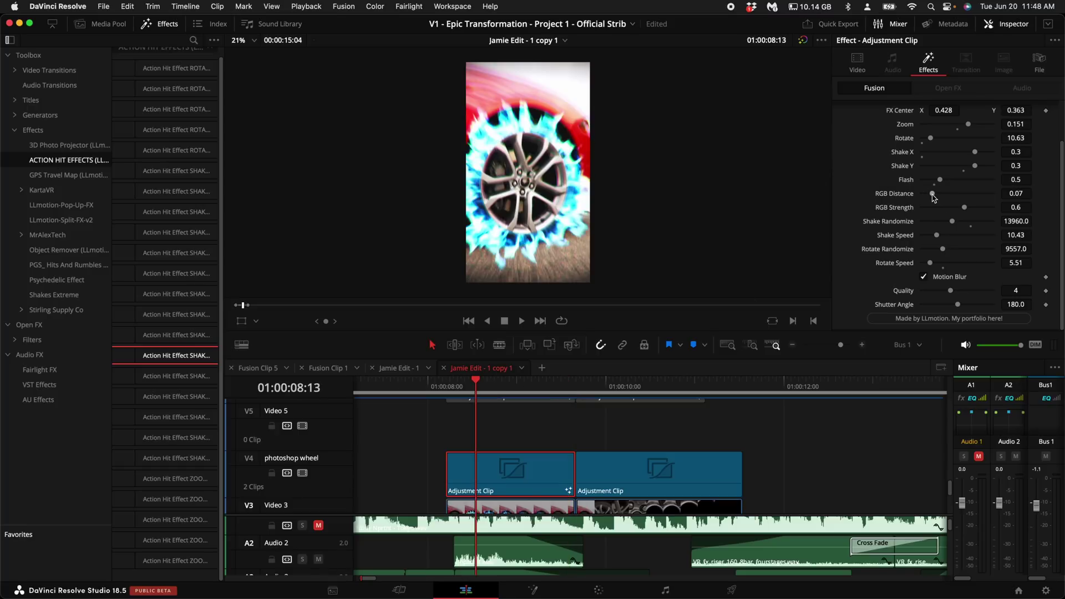
pyautogui.moveTo(933, 198); pyautogui.dragTo(941, 199)
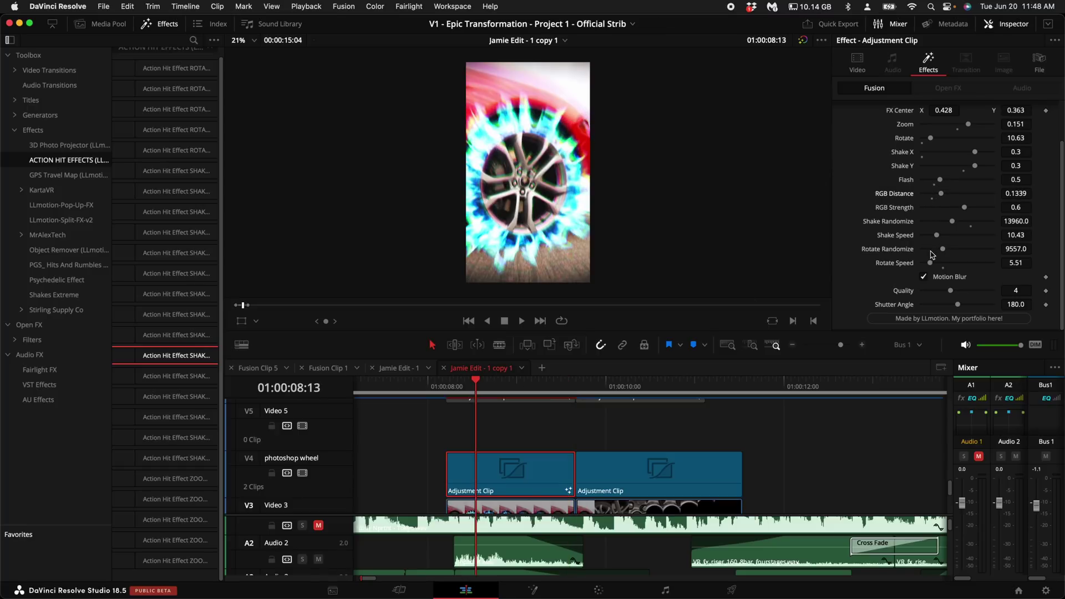
pyautogui.moveTo(937, 239); pyautogui.dragTo(929, 240)
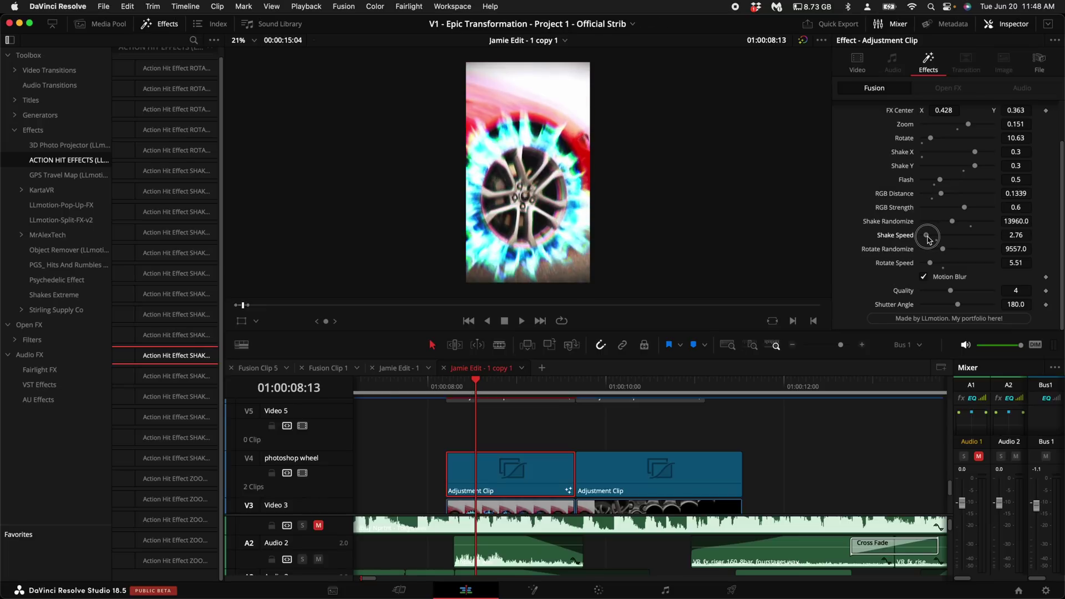
pyautogui.moveTo(589, 387); pyautogui.dragTo(567, 327)
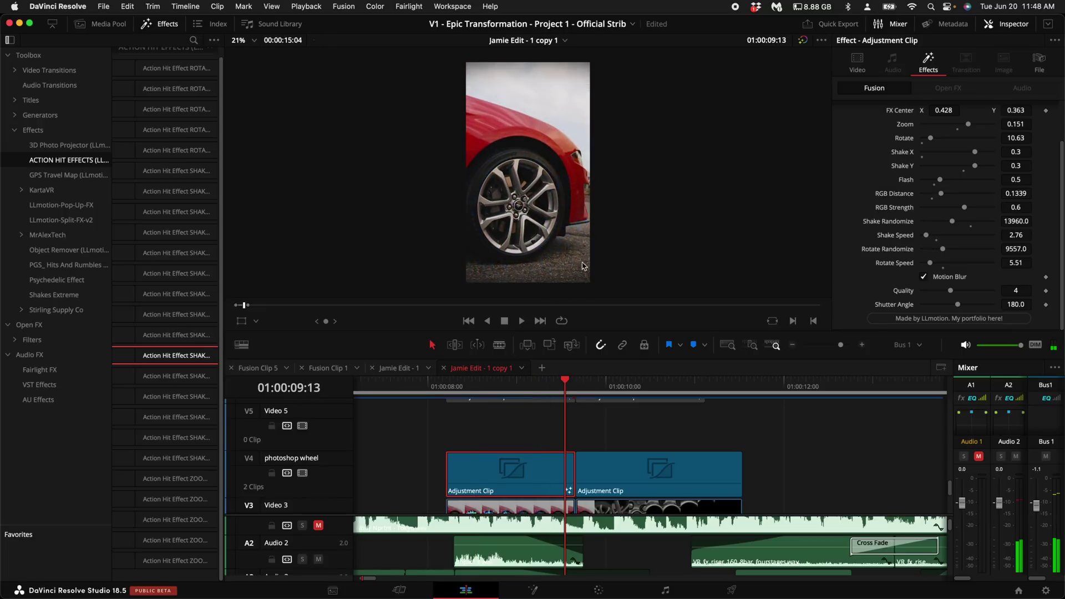
pyautogui.moveTo(518, 481); pyautogui.dragTo(576, 406)
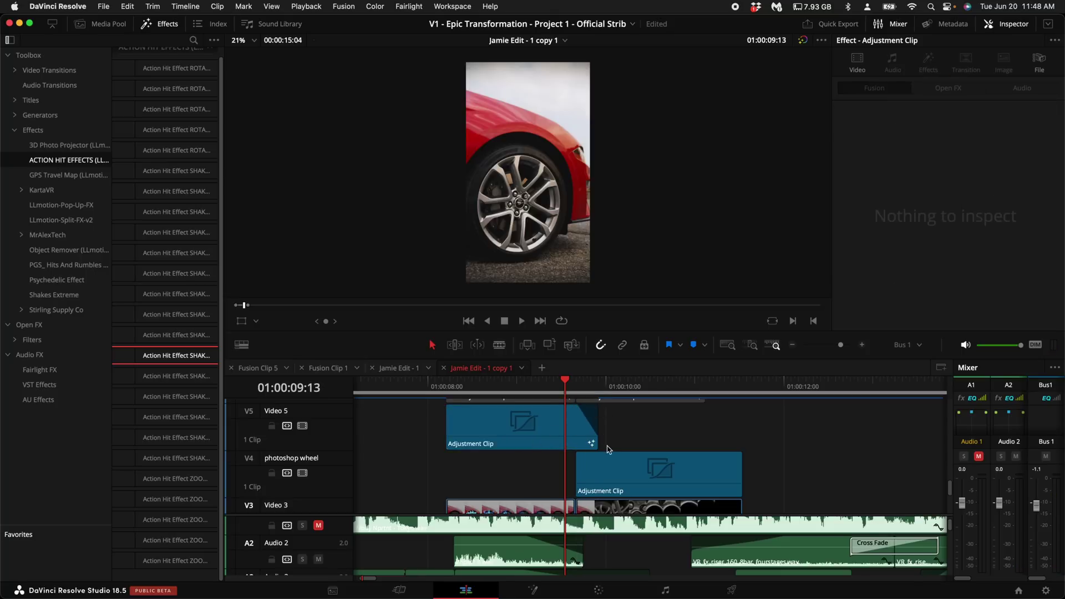
# - Apply PGS_Hit 01 from PGS_ Hits And Rumbles to the V4 adjustment clip and play it back
pyautogui.click(582, 392)
pyautogui.click(576, 392)
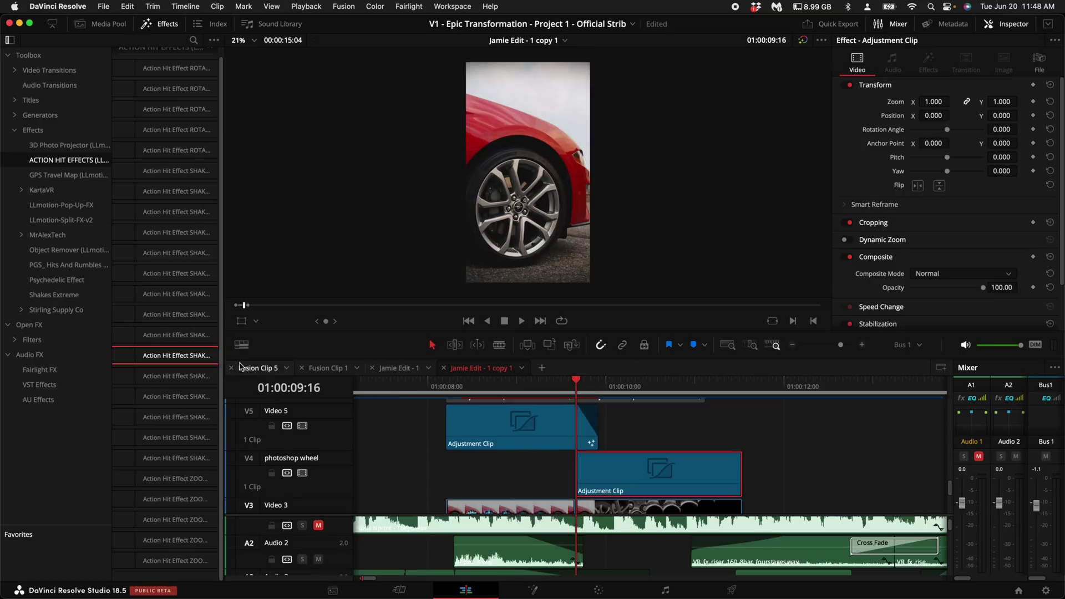
pyautogui.click(77, 265)
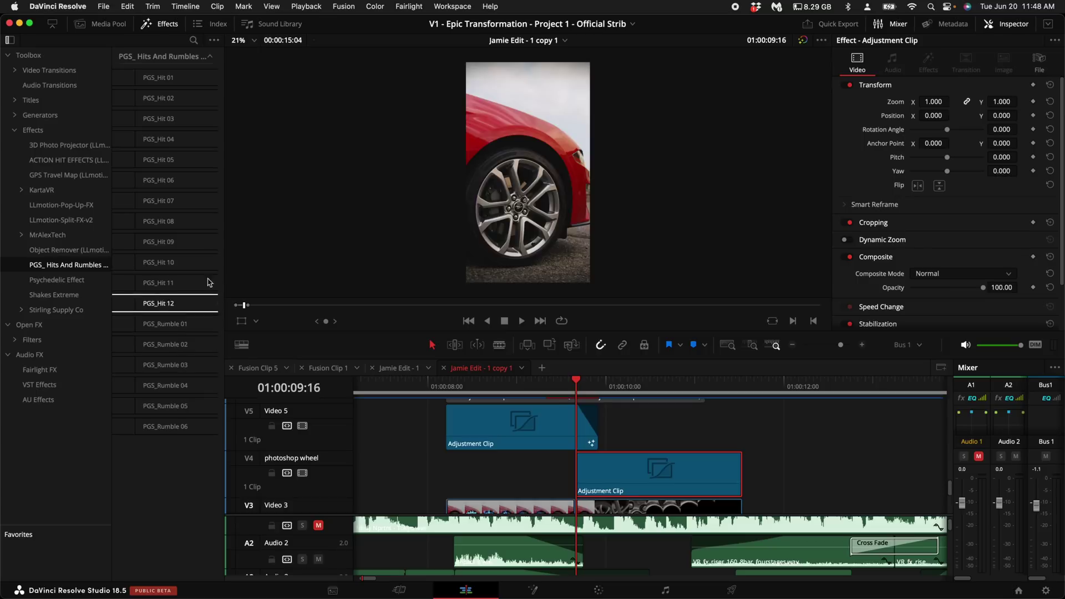
pyautogui.moveTo(159, 77); pyautogui.dragTo(648, 472)
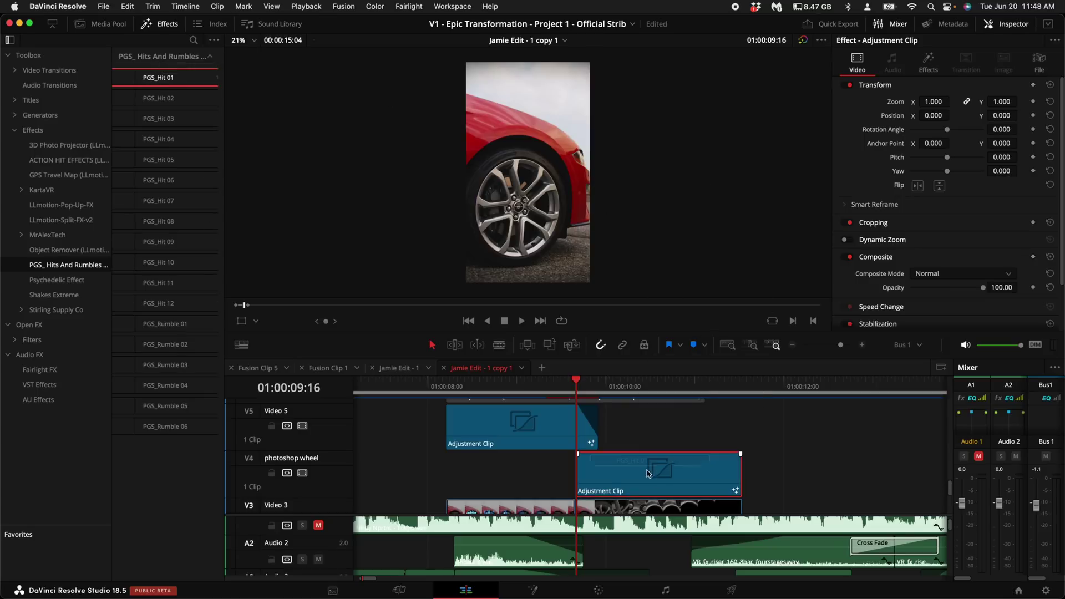
pyautogui.press('space')
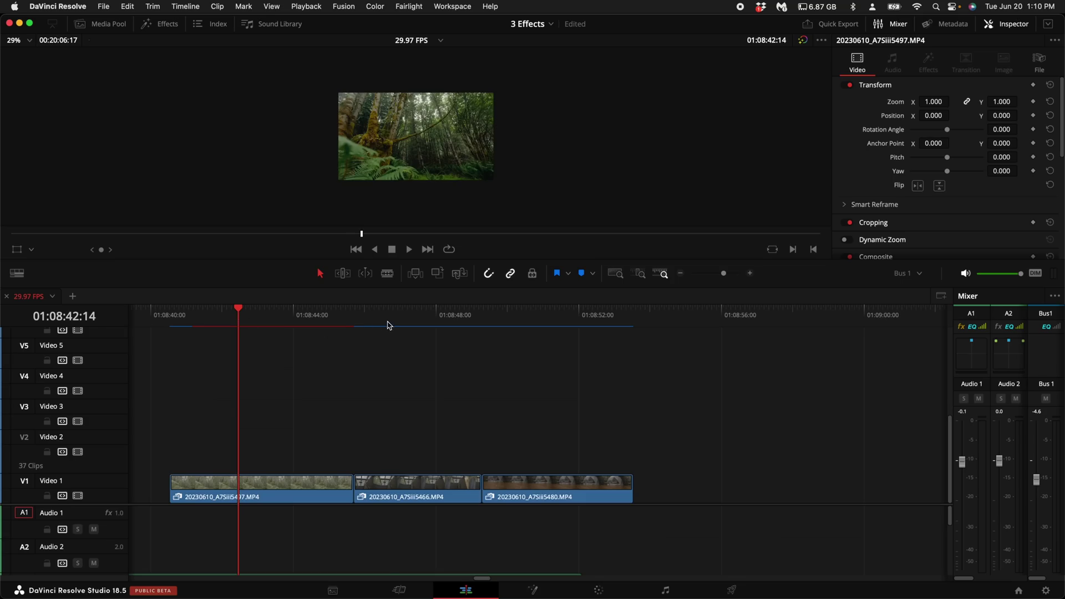
pyautogui.click(388, 325)
# - Stack clip 5480 on Video 2 at the start and trim it to match the others
pyautogui.click(538, 324)
pyautogui.click(471, 484)
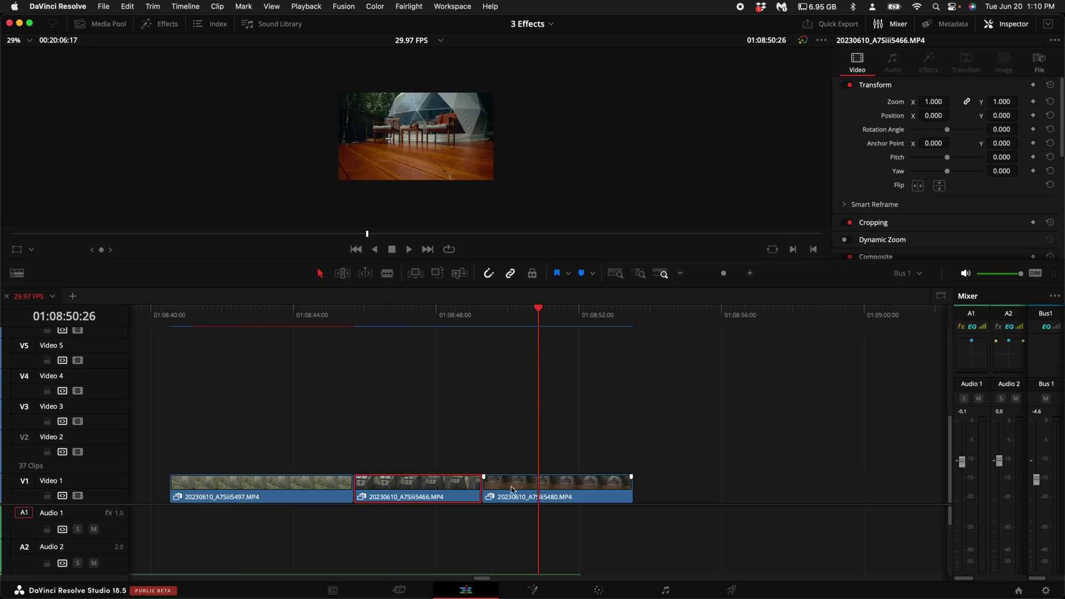
pyautogui.moveTo(569, 493); pyautogui.dragTo(316, 476)
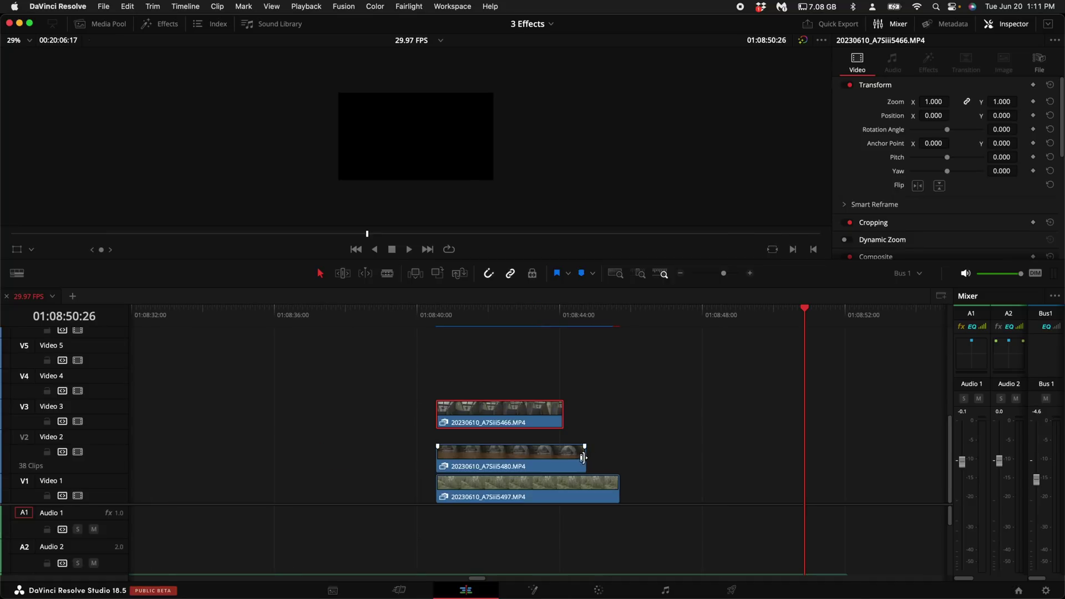
pyautogui.moveTo(582, 458); pyautogui.dragTo(564, 458)
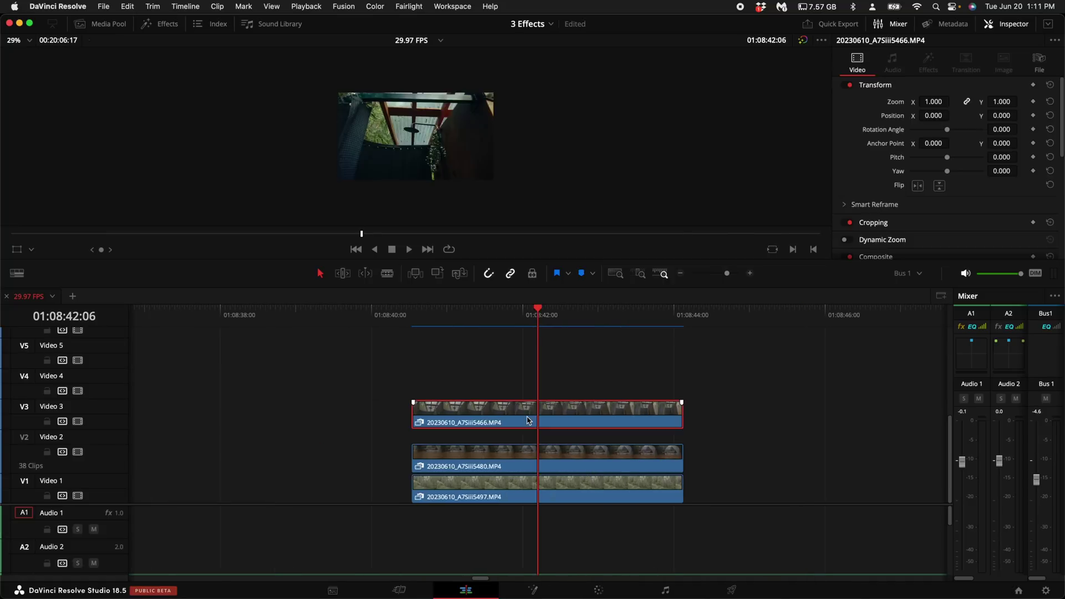
# - Turn the Video 3, Video 2 and Video 1 clips each into a compound clip
pyautogui.rightClick(528, 420)
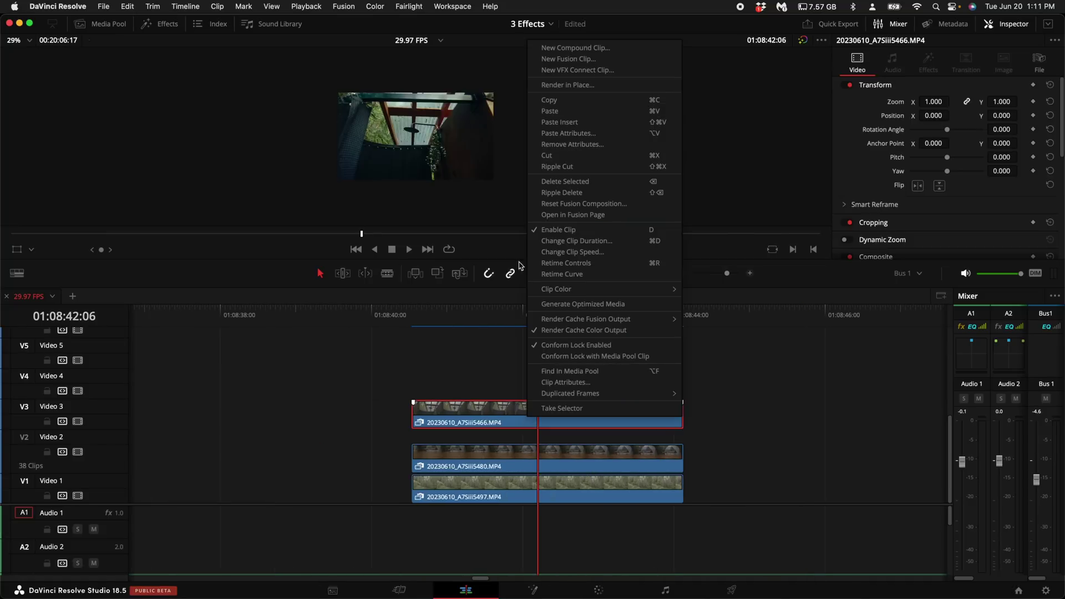
pyautogui.click(569, 48)
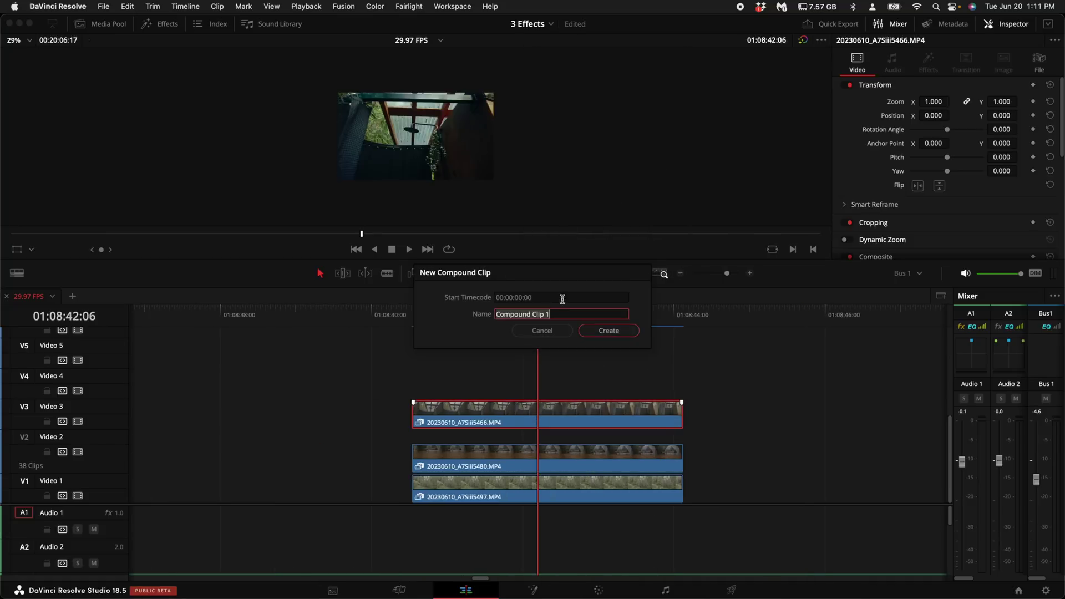
pyautogui.click(605, 332)
pyautogui.rightClick(567, 453)
pyautogui.click(615, 87)
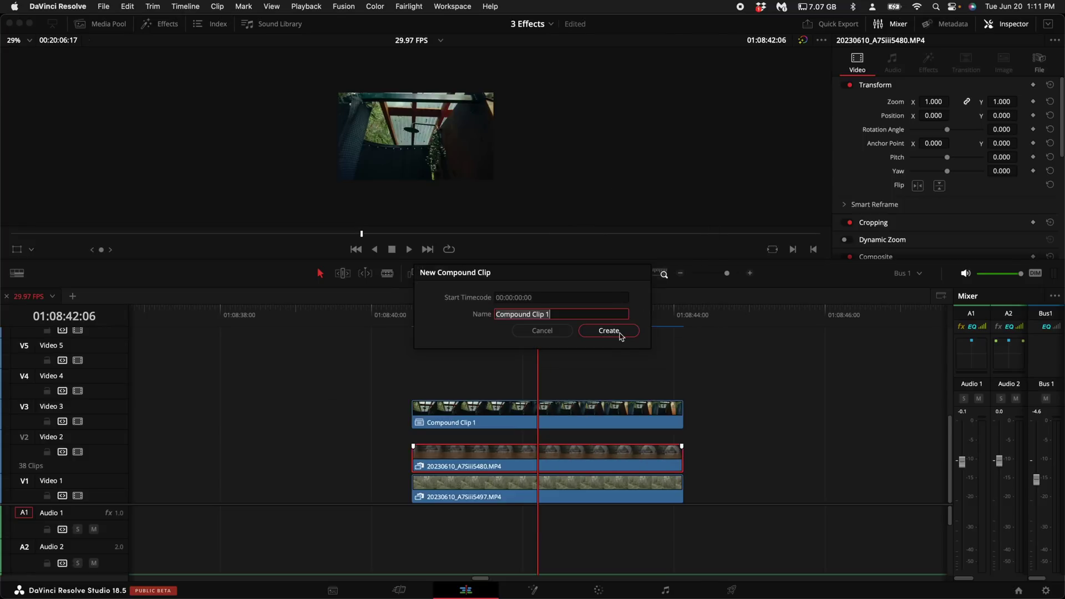
pyautogui.click(620, 336)
pyautogui.rightClick(587, 488)
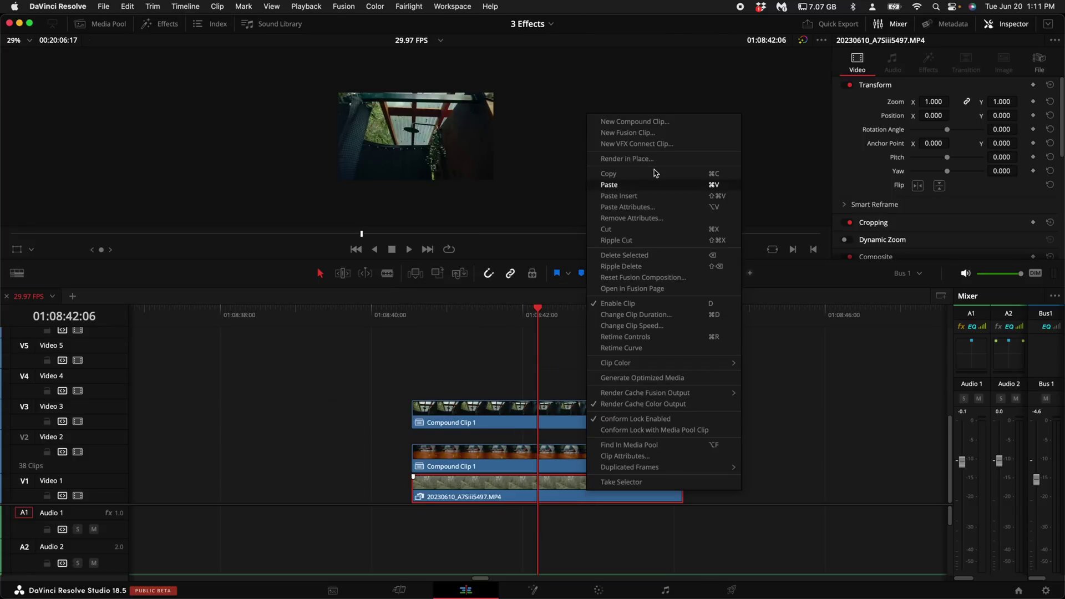
pyautogui.click(655, 123)
pyautogui.click(609, 332)
pyautogui.press('super+Tab')
# - Search Envato's DaVinci Resolve video templates for split screen templates
pyautogui.moveTo(240, 93)
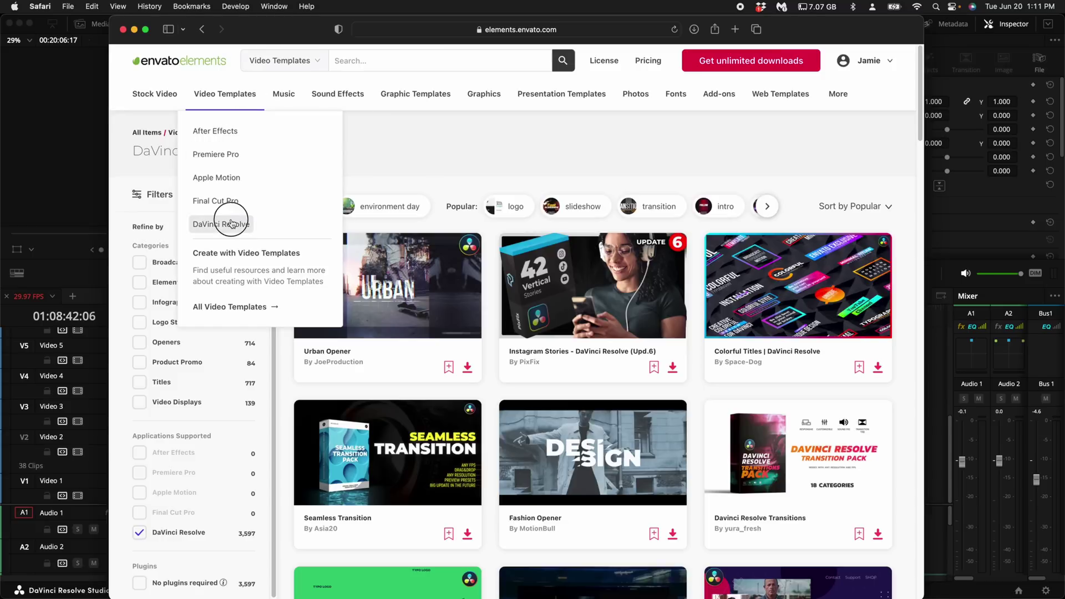
pyautogui.click(410, 154)
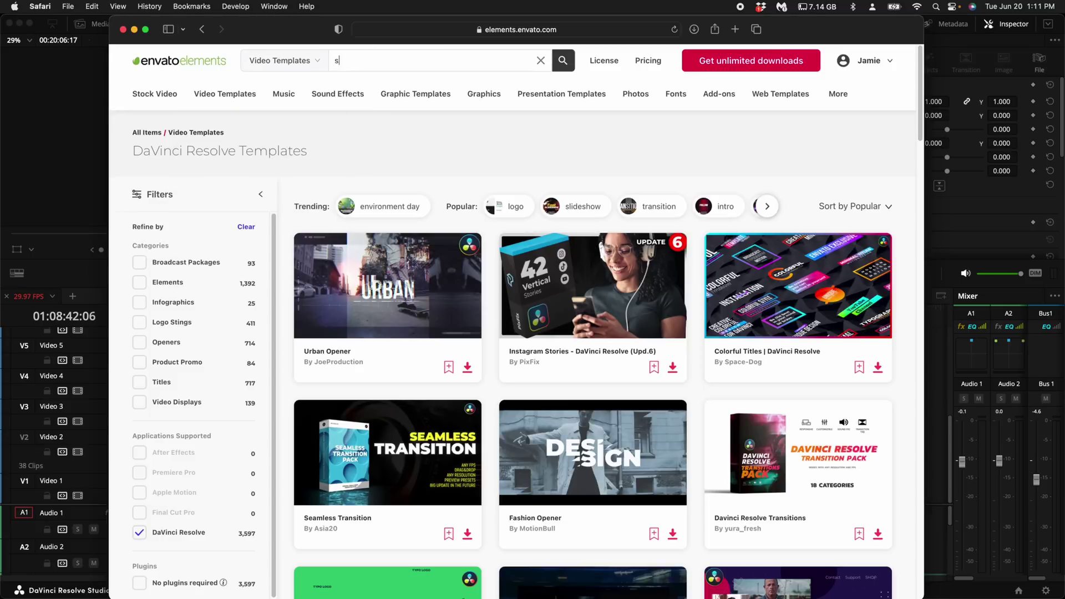
pyautogui.write('creen')
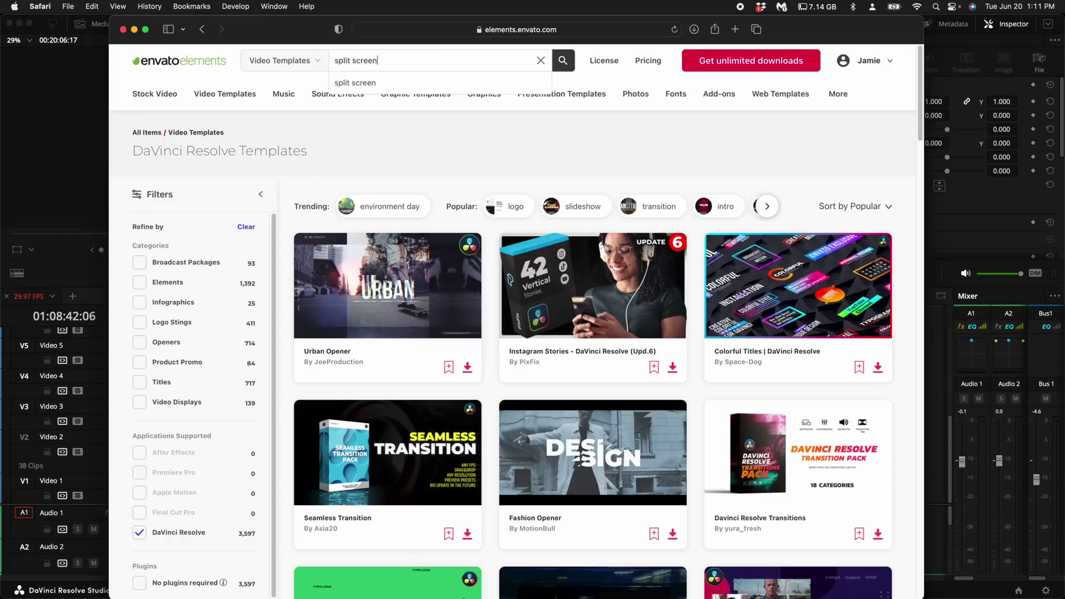
pyautogui.press('Return')
pyautogui.scroll(-5, 470, 357)
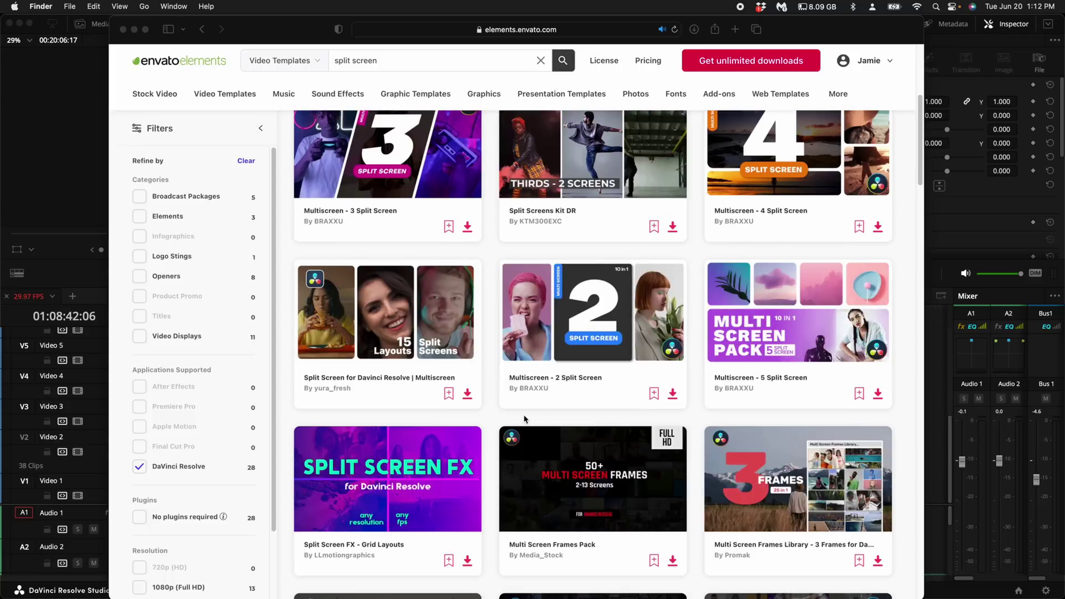
pyautogui.scroll(-1, 458, 352)
pyautogui.scroll(-1, 440, 441)
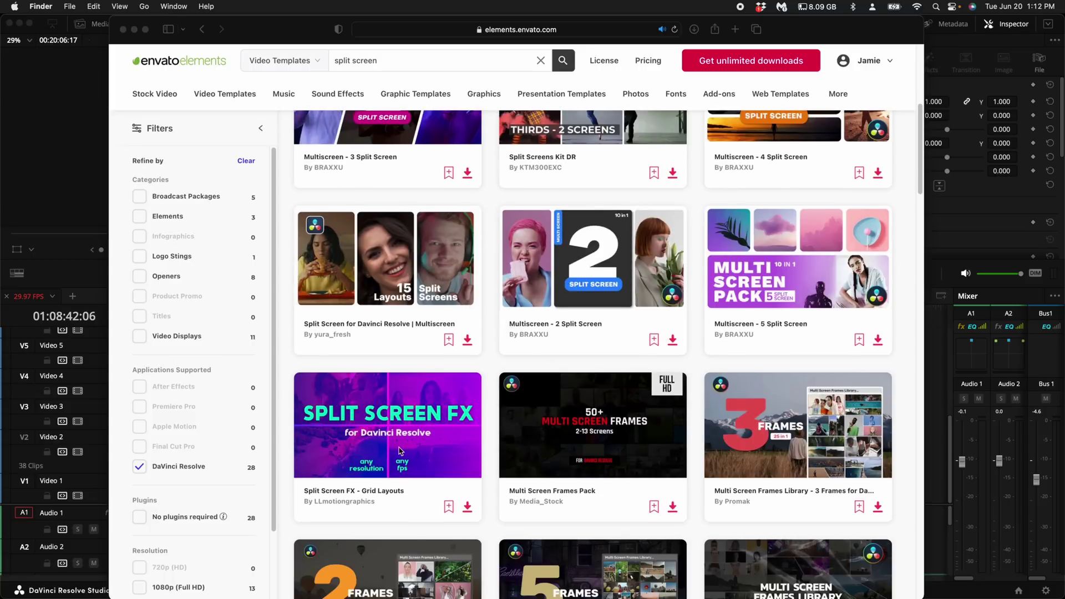
pyautogui.scroll(-1, 363, 468)
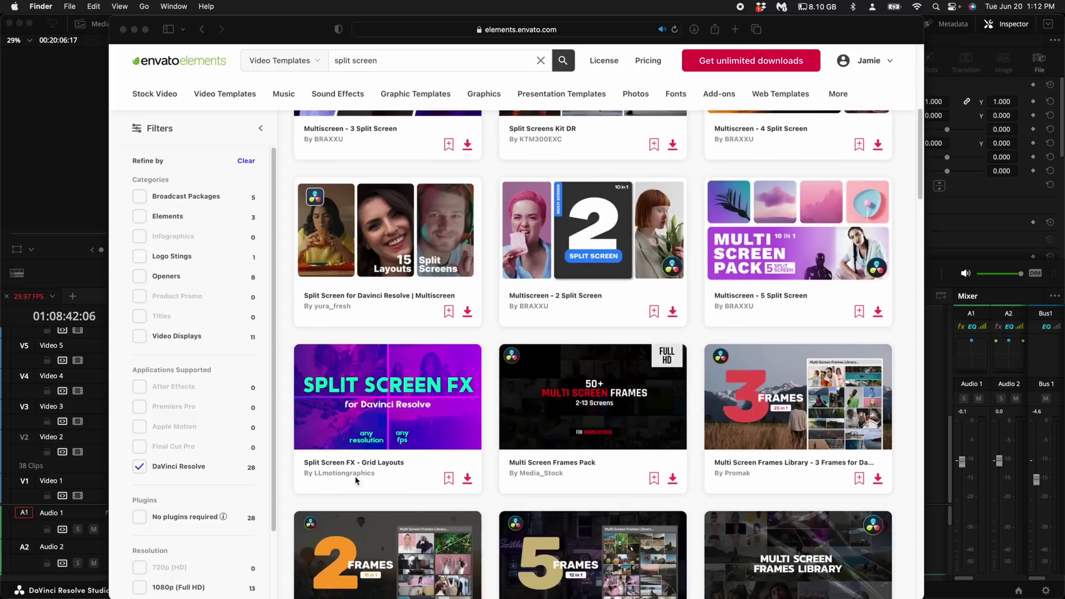
# - Download Split Screen FX - Grid Layouts and open its .drfx file to install it in Resolve
pyautogui.click(467, 479)
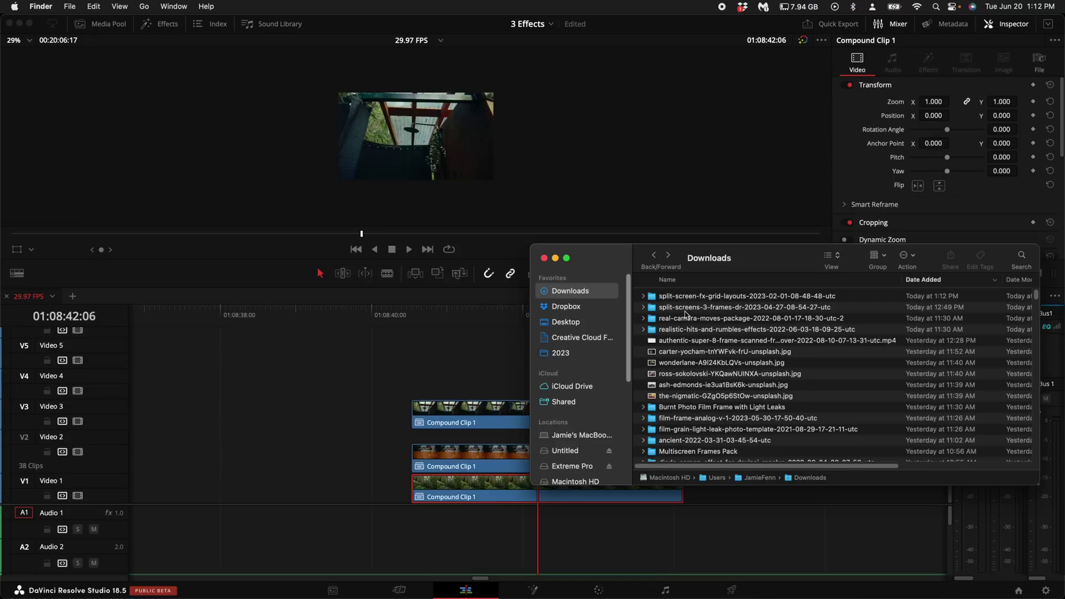
pyautogui.moveTo(604, 264); pyautogui.dragTo(503, 268)
pyautogui.doubleClick(585, 302)
pyautogui.doubleClick(667, 334)
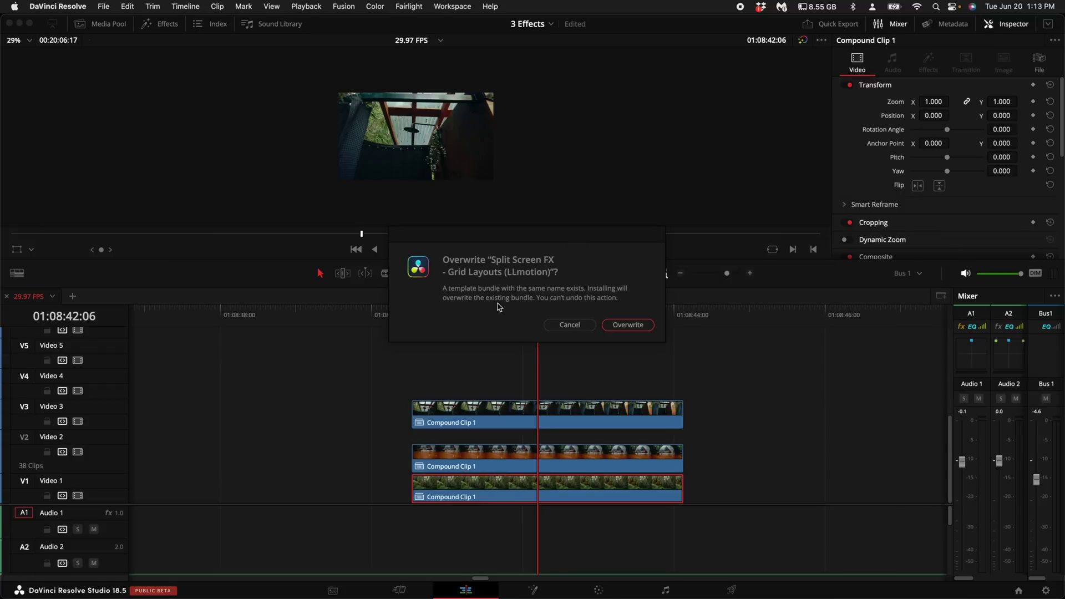
# - Cancel the template overwrite and list the Split Screen FX - Grid Layouts presets in the Effects library
pyautogui.click(570, 325)
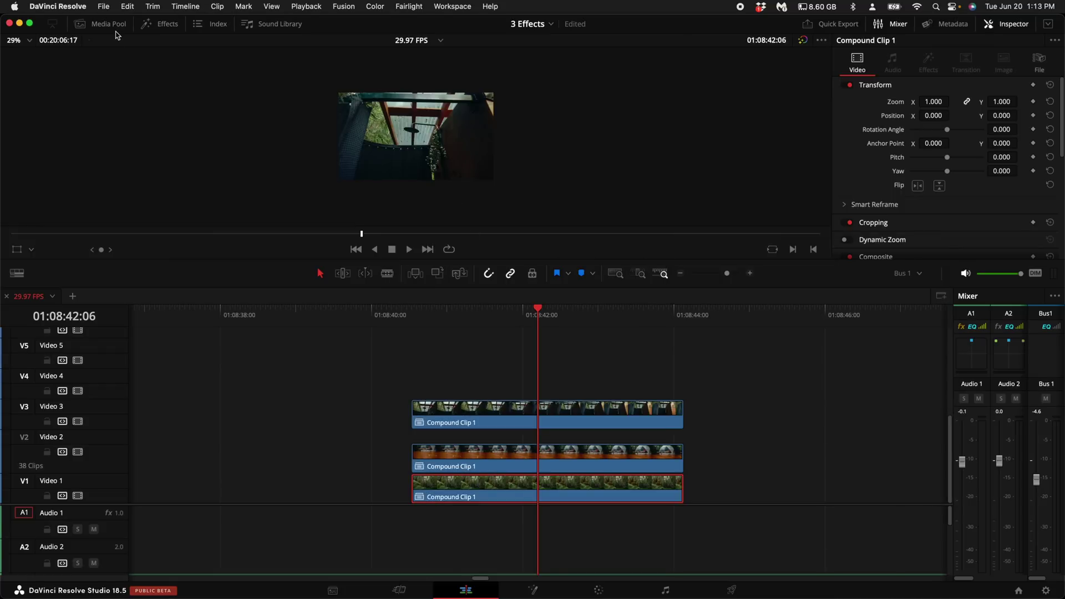
pyautogui.click(169, 24)
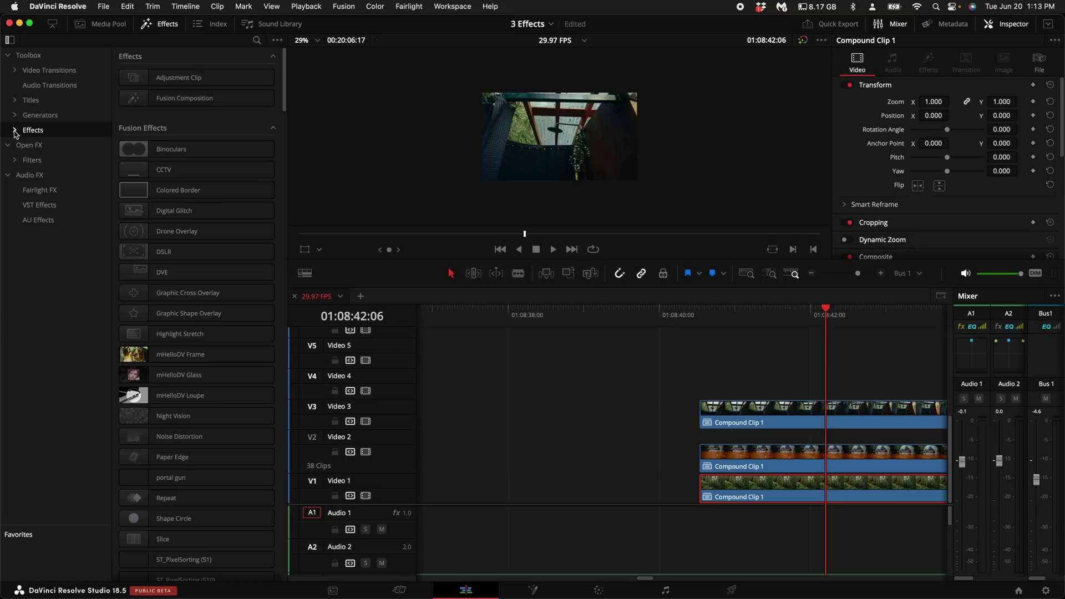
pyautogui.click(14, 130)
pyautogui.click(63, 325)
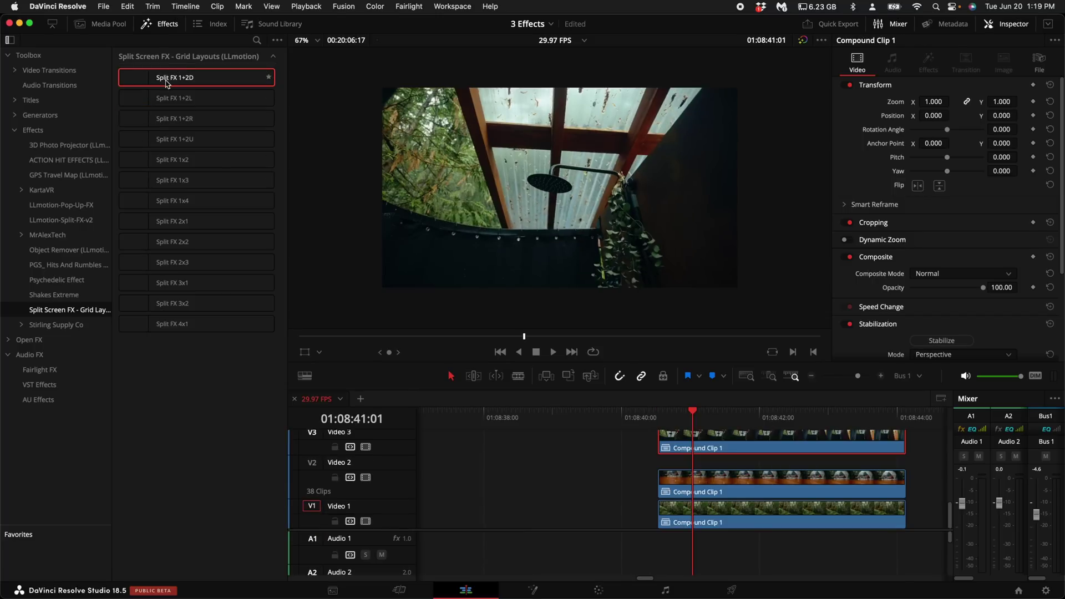
# - Drop the Split FX 1+2D preset onto the Video 3, Video 2 and Video 1 compound clips
pyautogui.click(163, 80)
pyautogui.moveTo(163, 82); pyautogui.dragTo(677, 438)
pyautogui.moveTo(178, 78); pyautogui.dragTo(785, 502)
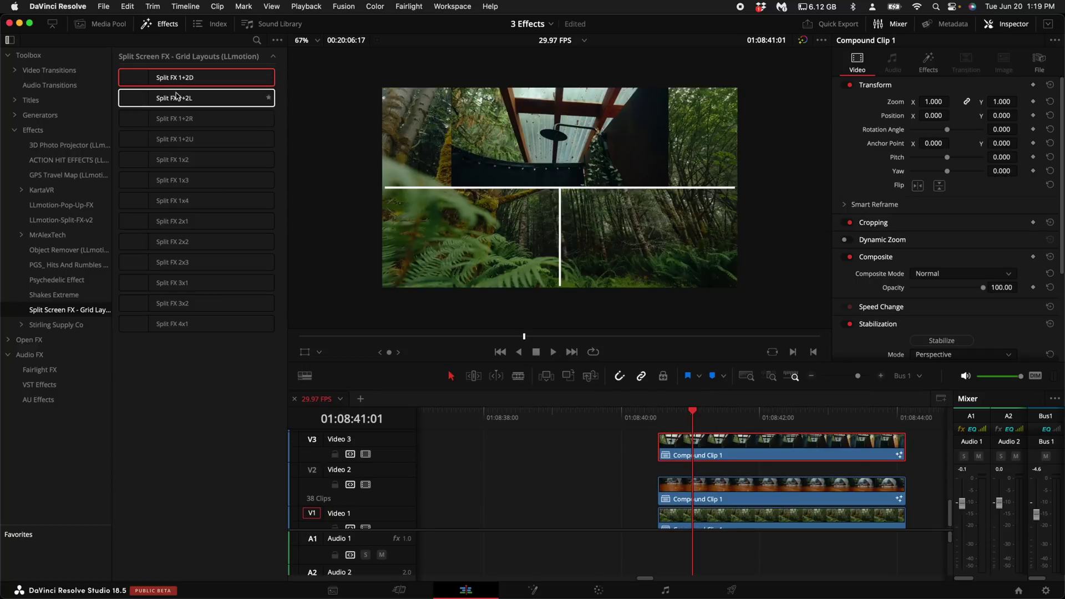
pyautogui.moveTo(182, 83); pyautogui.dragTo(772, 498)
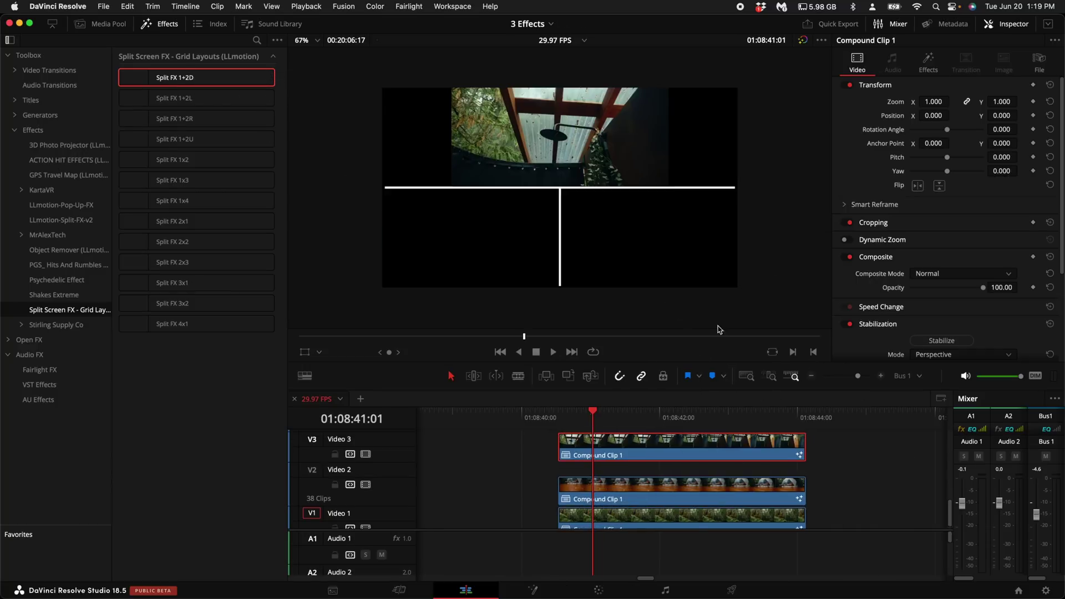
# - Set the Split FX 1+2D panes: shower clip lower-left, forest clip lower-right
pyautogui.click(927, 67)
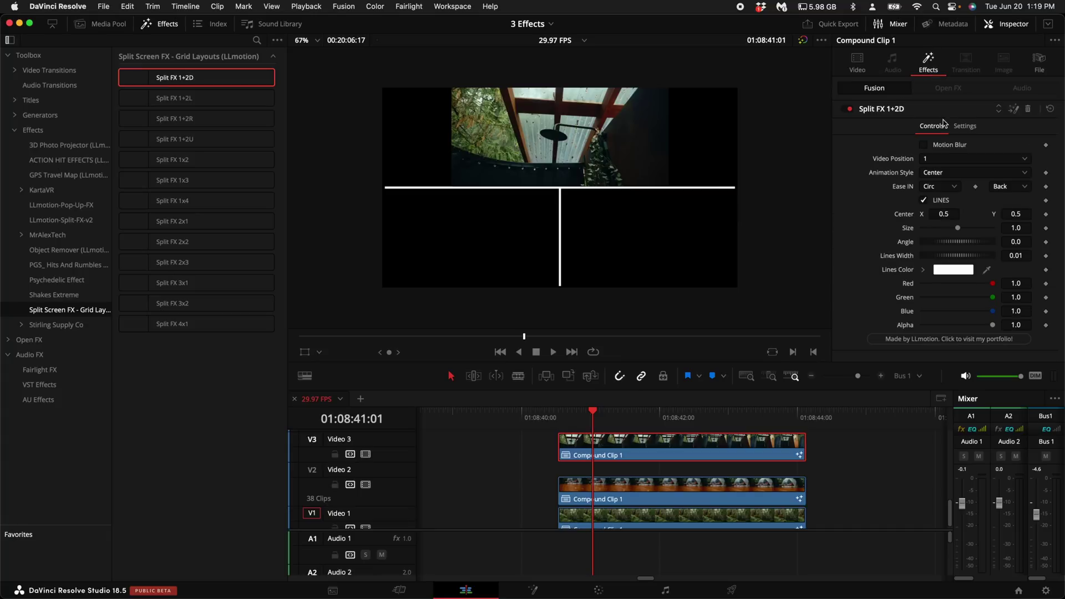
pyautogui.click(948, 159)
pyautogui.click(947, 187)
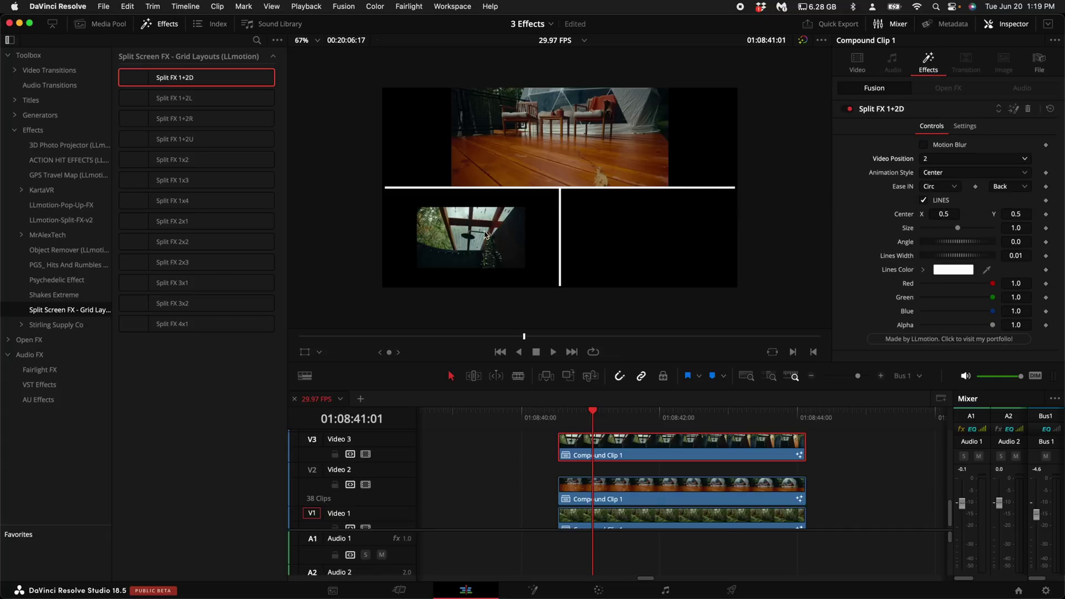
pyautogui.click(660, 499)
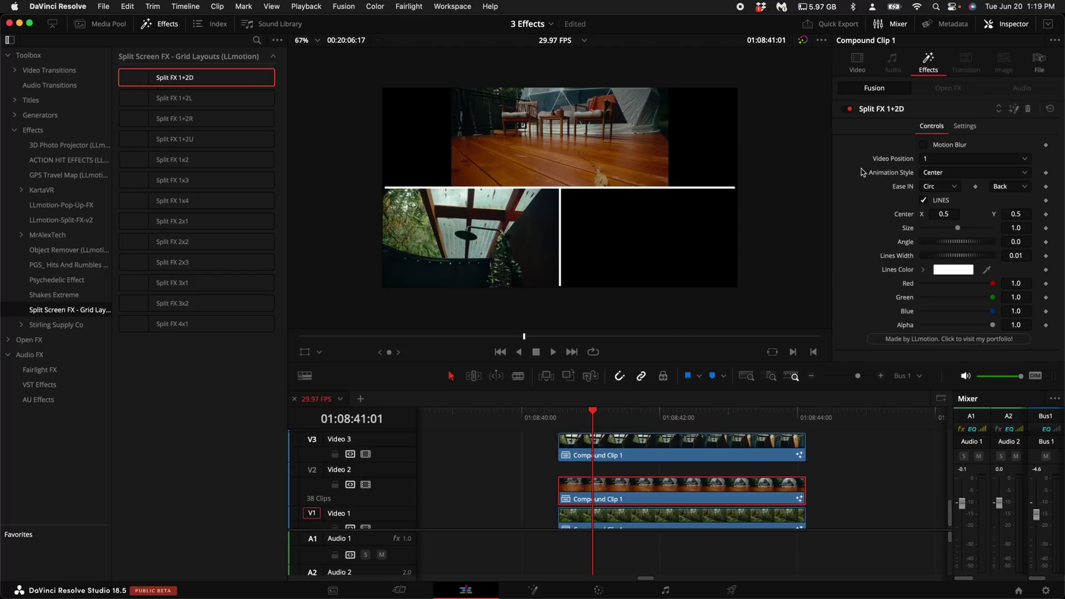
pyautogui.click(629, 521)
pyautogui.click(936, 161)
pyautogui.click(939, 198)
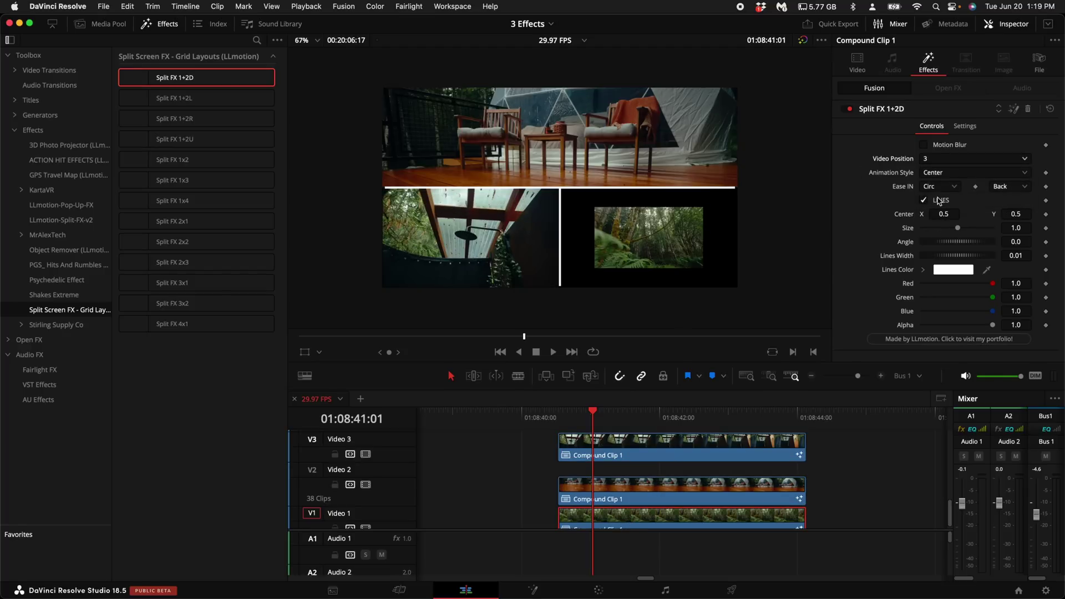